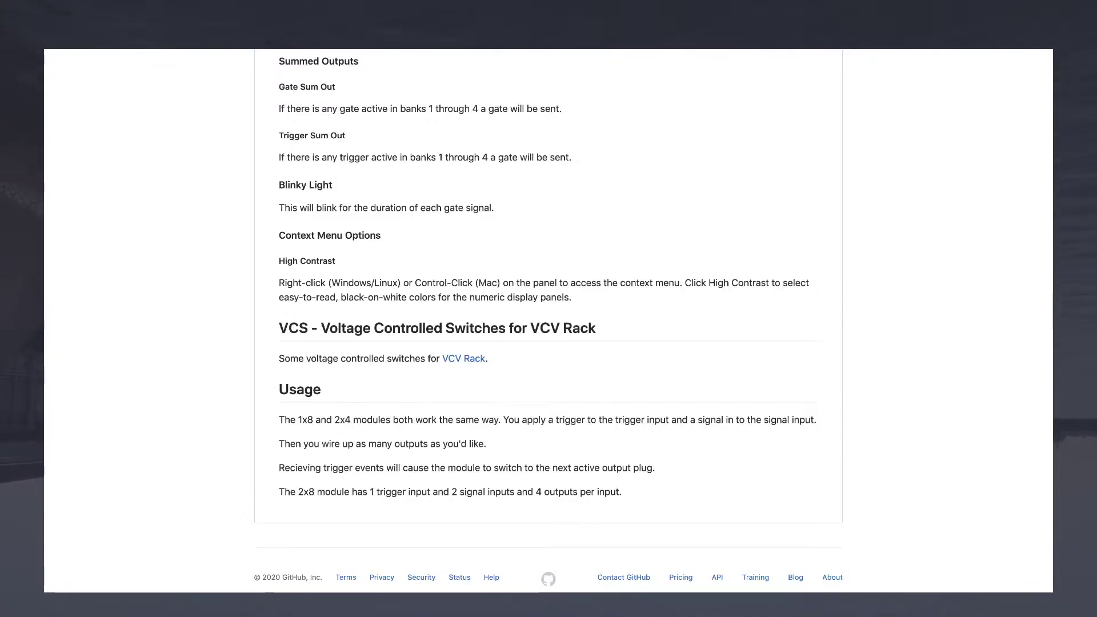
{"action": "scroll", "coordinate": [549, 320], "scroll_direction": "up", "scroll_amount": 15}
{"action": "scroll", "coordinate": [549, 320], "scroll_direction": "up", "scroll_amount": 15}
{"action": "scroll", "coordinate": [549, 320], "scroll_direction": "down", "scroll_amount": 3}
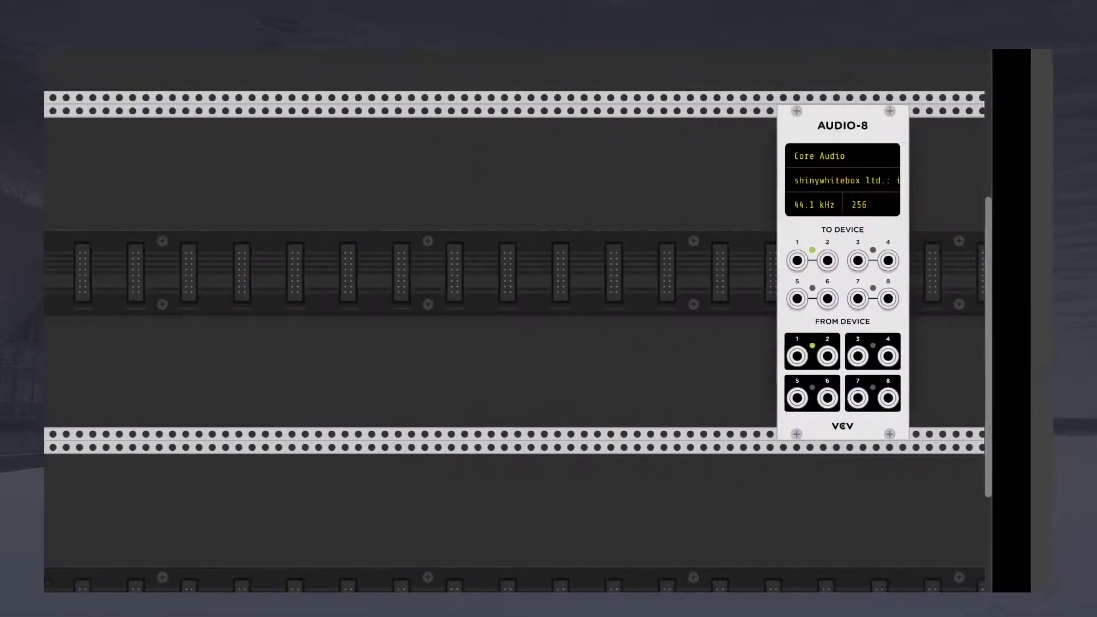
Step: Find the MrLumps VCS1 switch and the Vult Rescomb filter in the module browser and place both in the rack
{"action": "key", "text": "Return"}
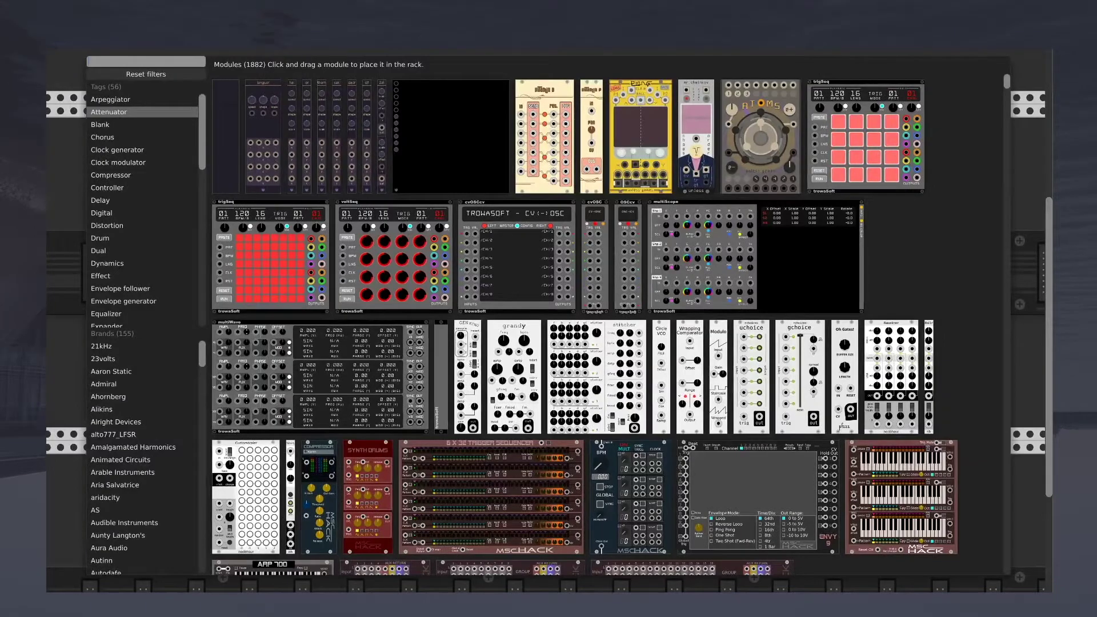
{"action": "type", "text": "Vcs1"}
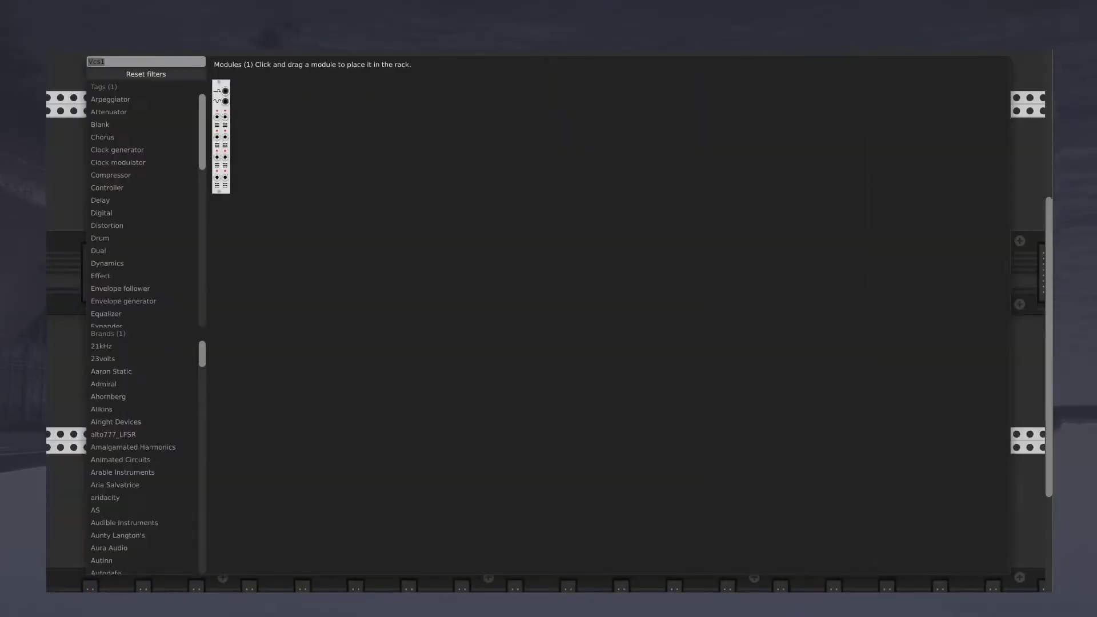
{"action": "type", "text": "Rescomb"}
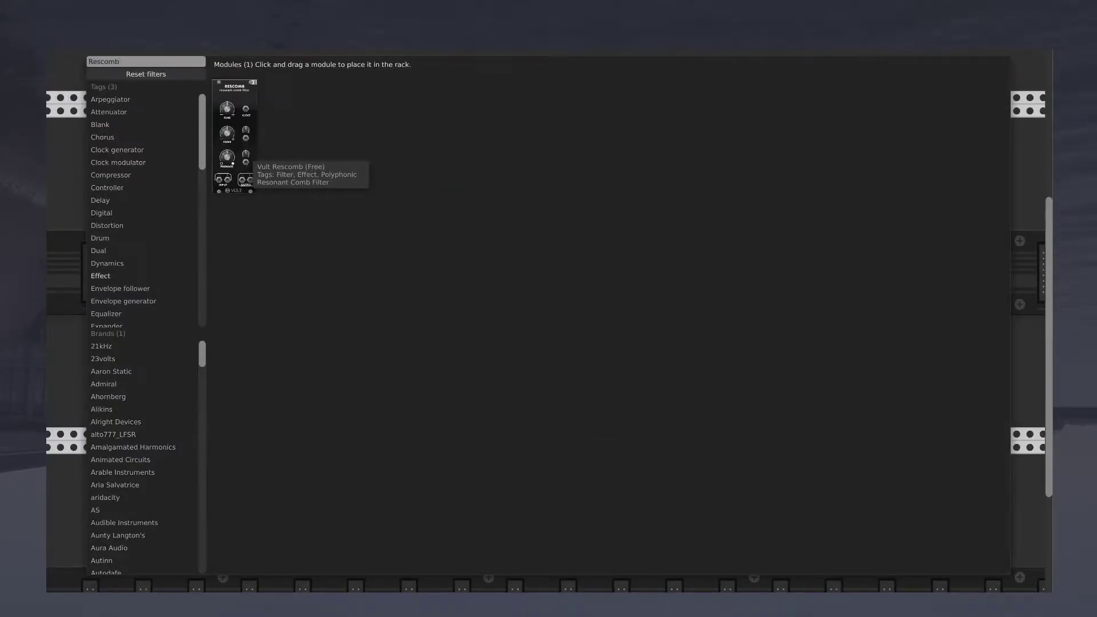
{"action": "left_click_drag", "start_coordinate": [247, 157], "coordinate": [469, 166]}
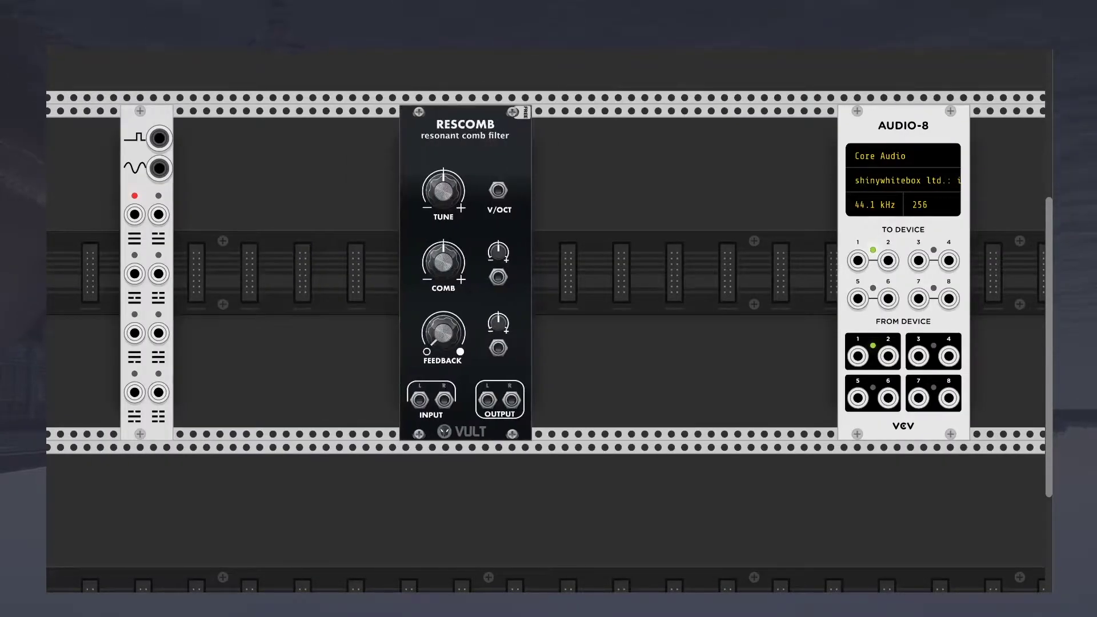
Step: Move VCS1 closer to Rescomb and connect its signal input to the sine output of a Bogaudio LFO
{"action": "left_click_drag", "start_coordinate": [147, 189], "coordinate": [306, 188]}
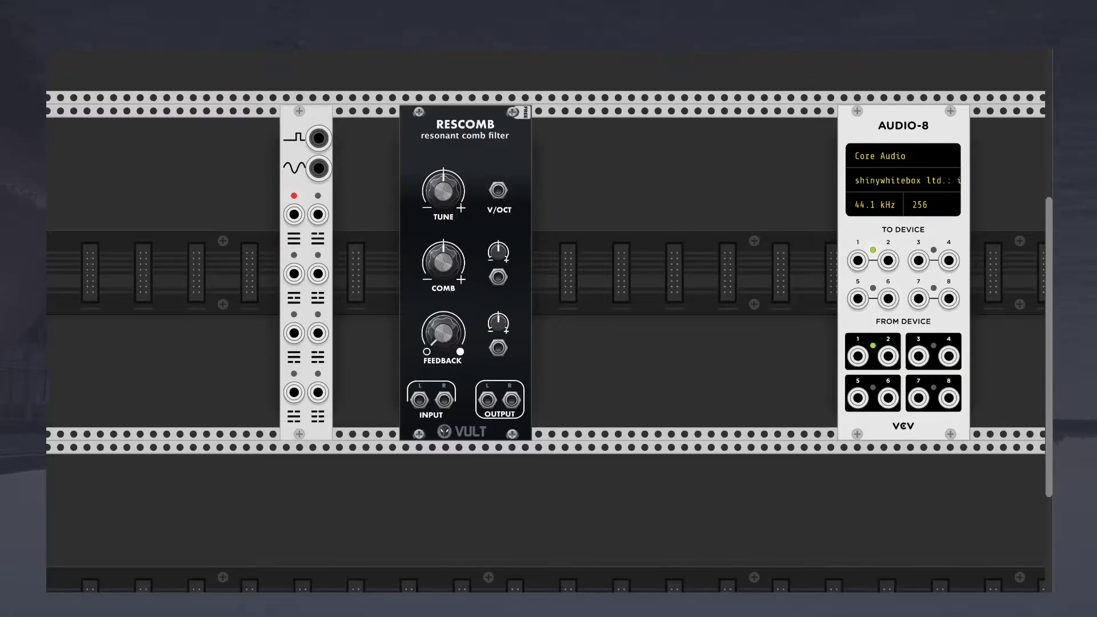
{"action": "left_click_drag", "start_coordinate": [319, 138], "coordinate": [228, 136]}
{"action": "left_click_drag", "start_coordinate": [319, 168], "coordinate": [179, 182]}
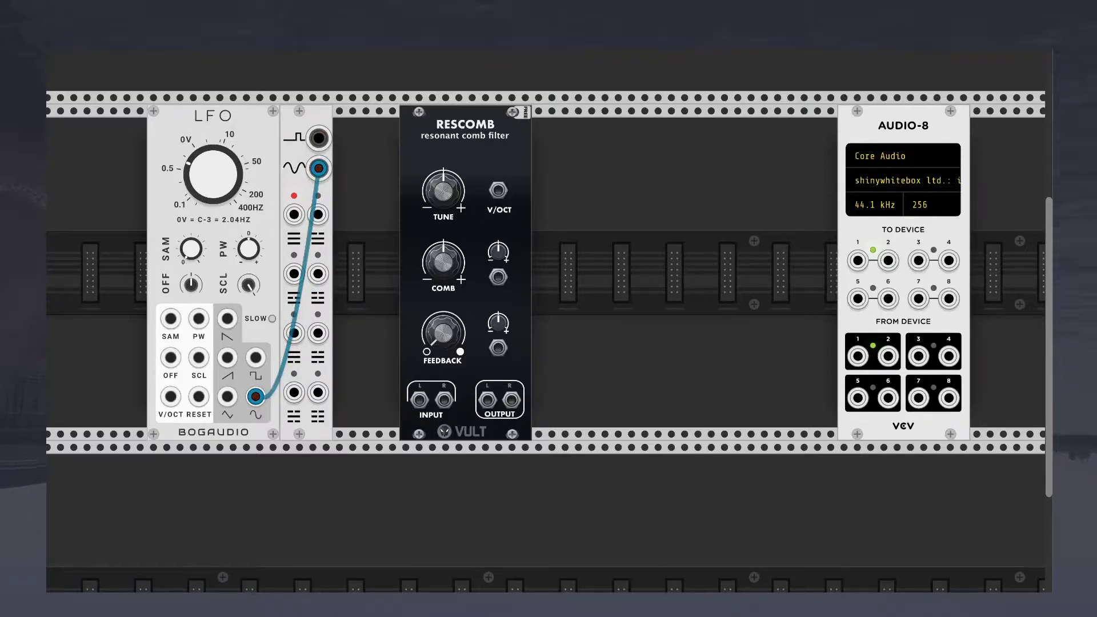
Step: Search the module browser for "button" and place the RJModules Button in the rack
{"action": "key", "text": "Return"}
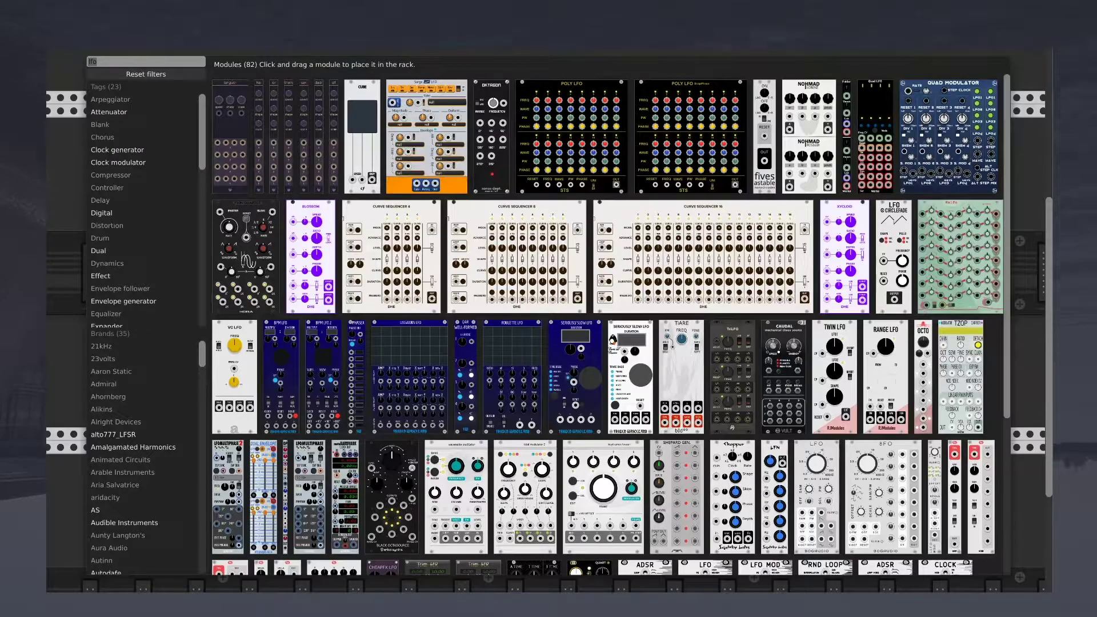
{"action": "type", "text": "trigge"}
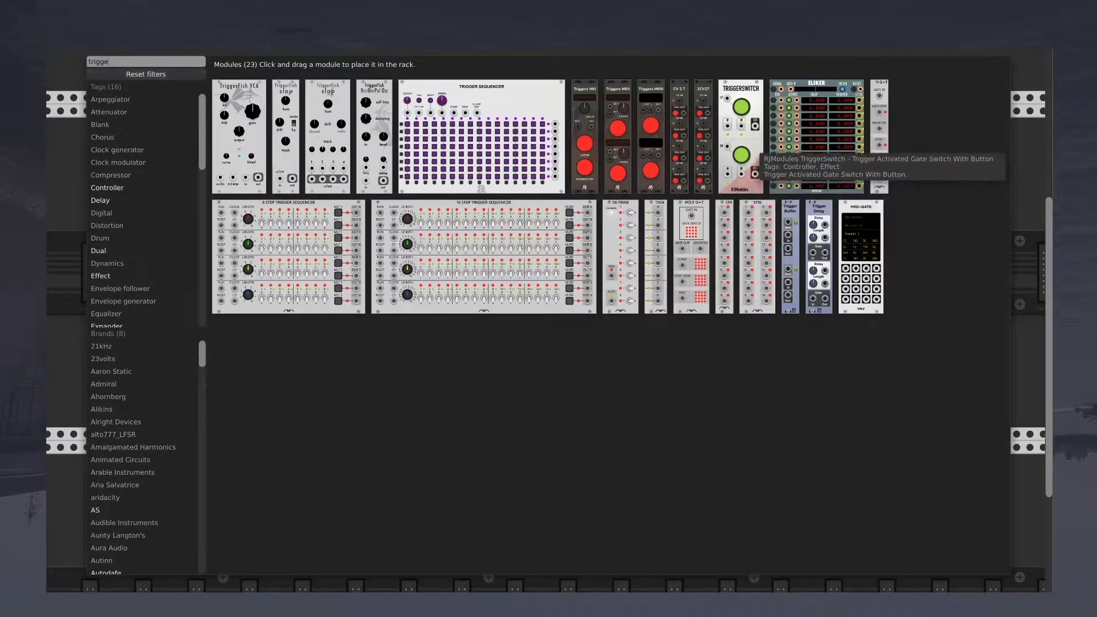
{"action": "key", "text": "BackSpace"}
{"action": "key", "text": "BackSpace"}
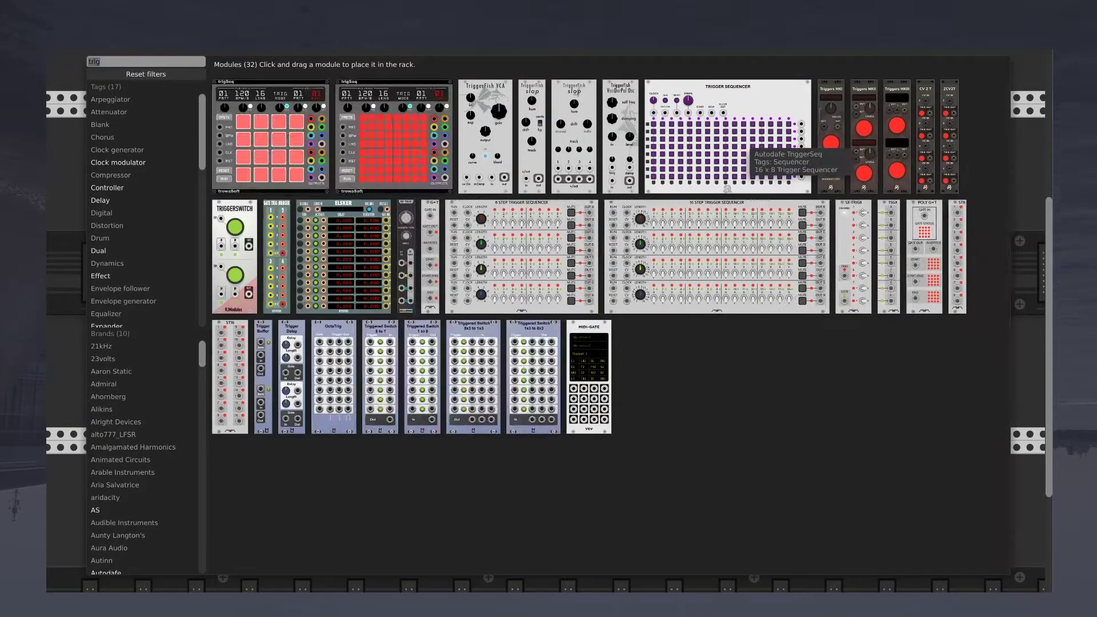
{"action": "key", "text": "BackSpace"}
{"action": "key", "text": "BackSpace"}
{"action": "key", "text": "BackSpace"}
{"action": "key", "text": "BackSpace"}
{"action": "type", "text": "button"}
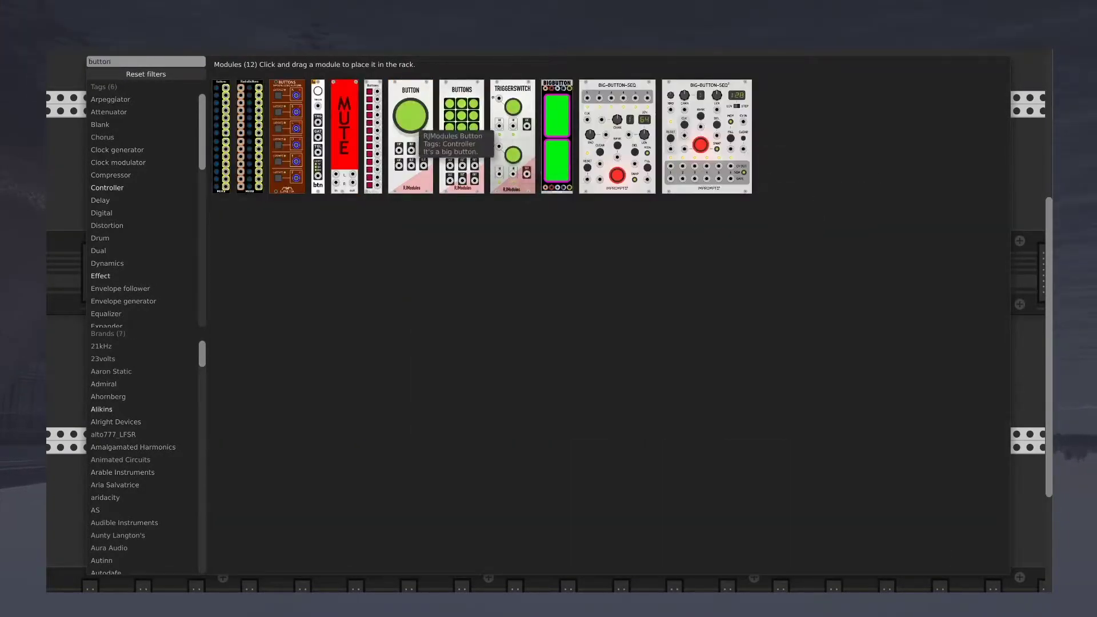
{"action": "left_click_drag", "start_coordinate": [411, 121], "coordinate": [67, 75]}
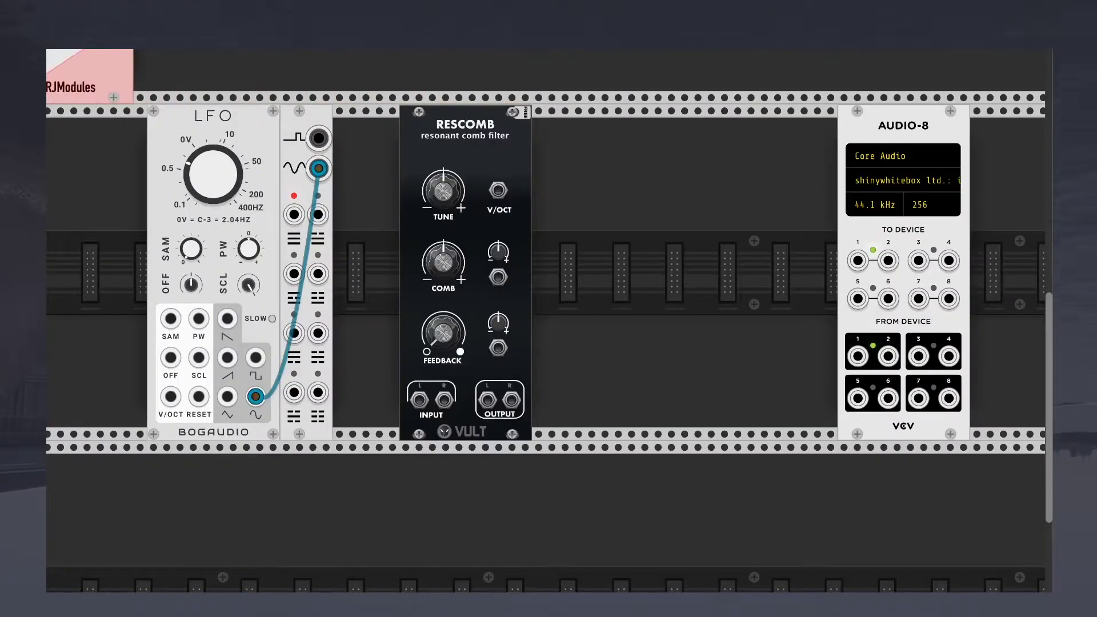
Step: Arrange the modules side by side in one row: Button, VCS1, LFO, Rescomb and Audio-8
{"action": "left_click_drag", "start_coordinate": [214, 115], "coordinate": [360, 117]}
{"action": "scroll", "coordinate": [549, 298], "scroll_direction": "up", "scroll_amount": 3}
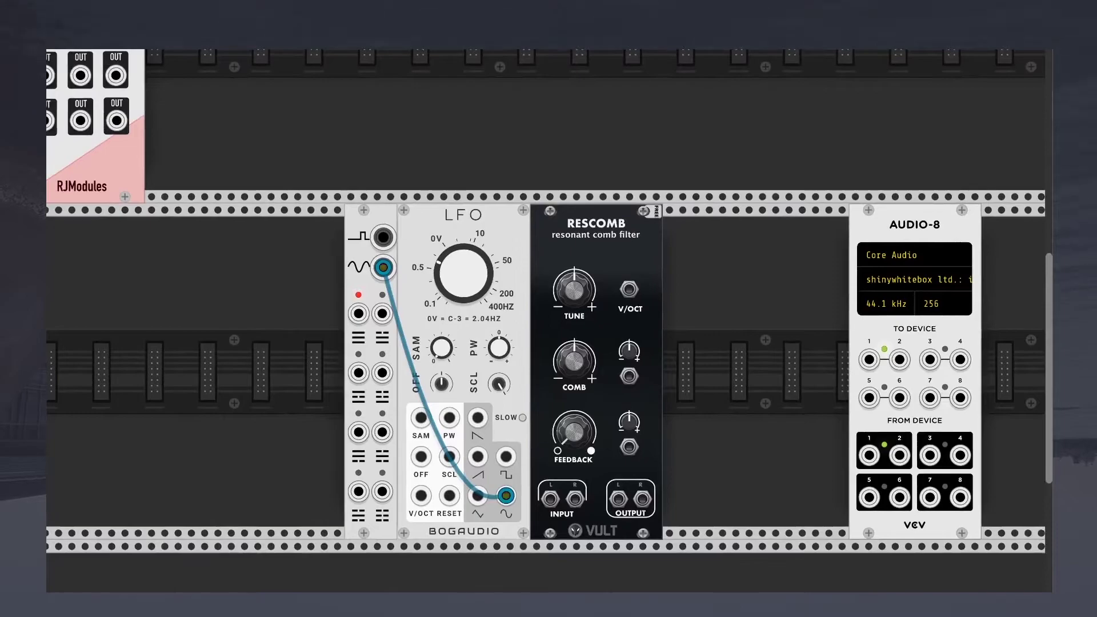
{"action": "left_click_drag", "start_coordinate": [371, 216], "coordinate": [465, 216]}
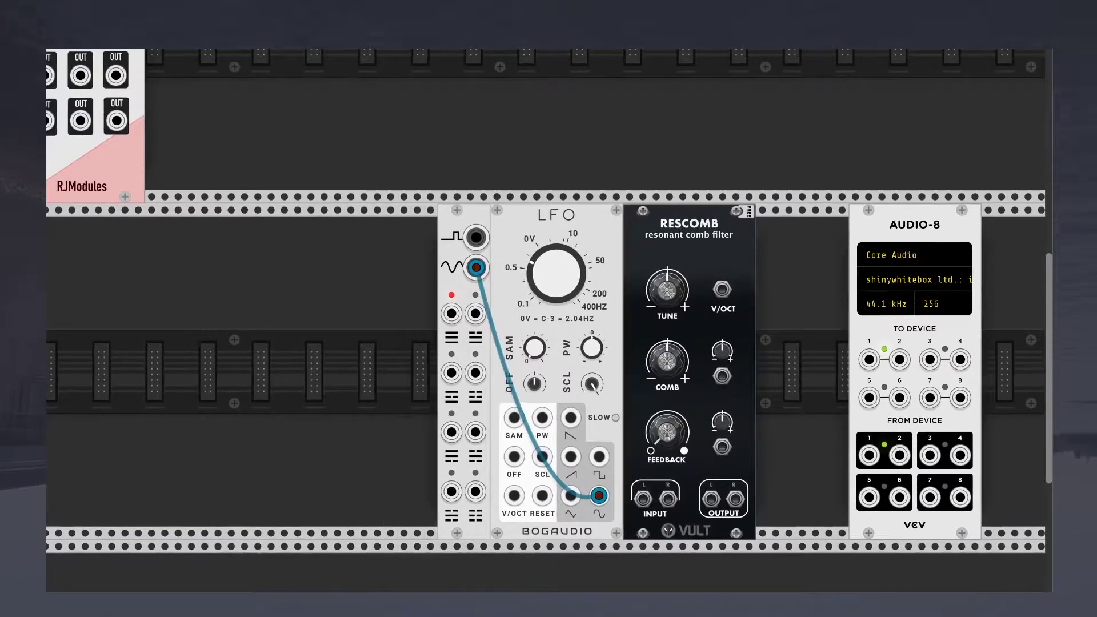
{"action": "left_click_drag", "start_coordinate": [689, 252], "coordinate": [543, 252]}
{"action": "left_click_drag", "start_coordinate": [318, 342], "coordinate": [425, 343]}
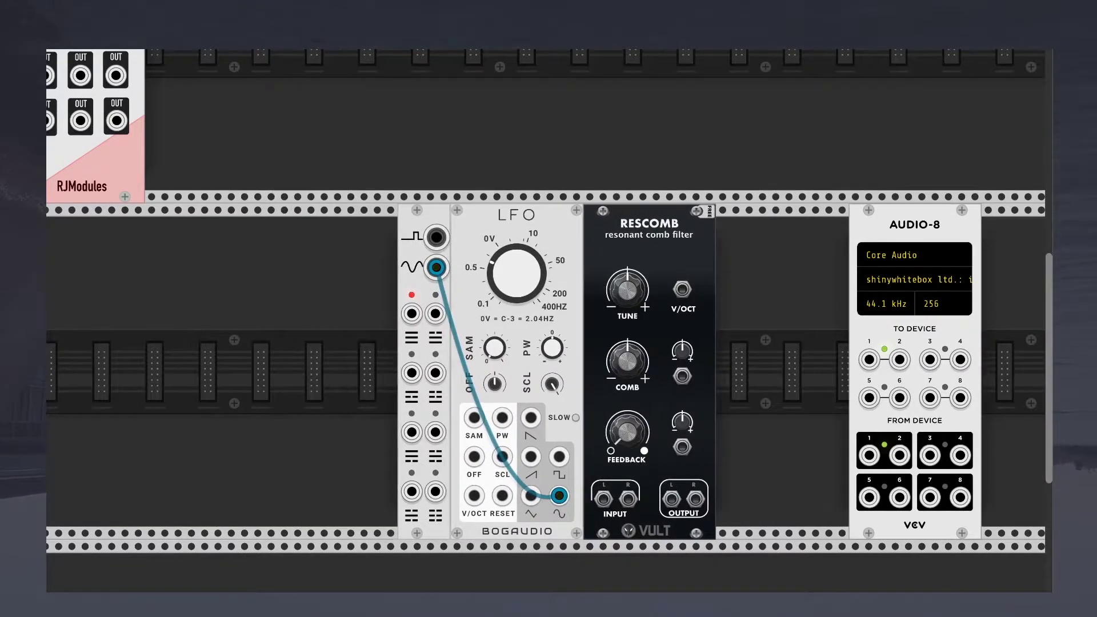
{"action": "left_click_drag", "start_coordinate": [97, 160], "coordinate": [349, 495]}
{"action": "left_click_drag", "start_coordinate": [914, 225], "coordinate": [782, 225]}
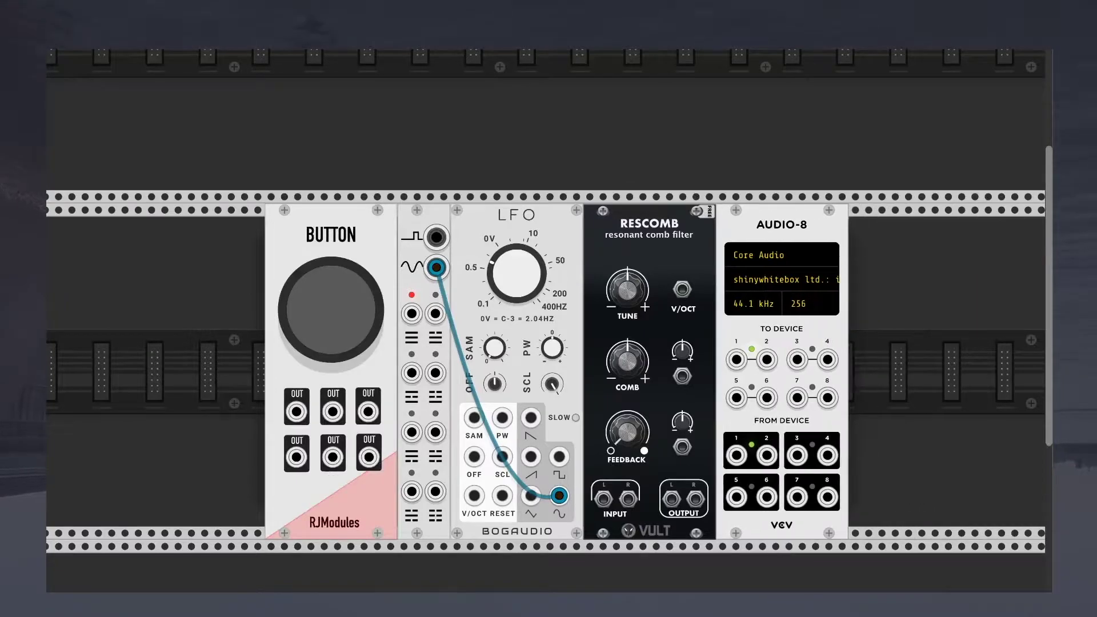
Step: Patch the Button's first output into the VCS1 trigger input and randomize VCS1
{"action": "scroll", "coordinate": [548, 320], "scroll_direction": "down", "scroll_amount": 2}
{"action": "left_click_drag", "start_coordinate": [297, 355], "coordinate": [436, 182]}
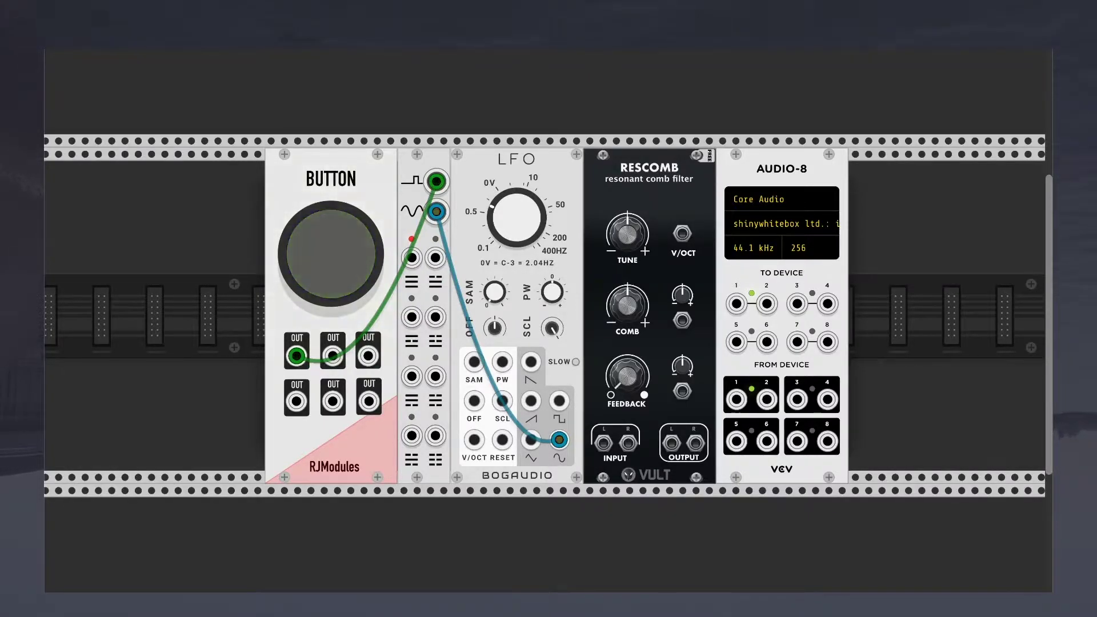
{"action": "right_click", "coordinate": [429, 286]}
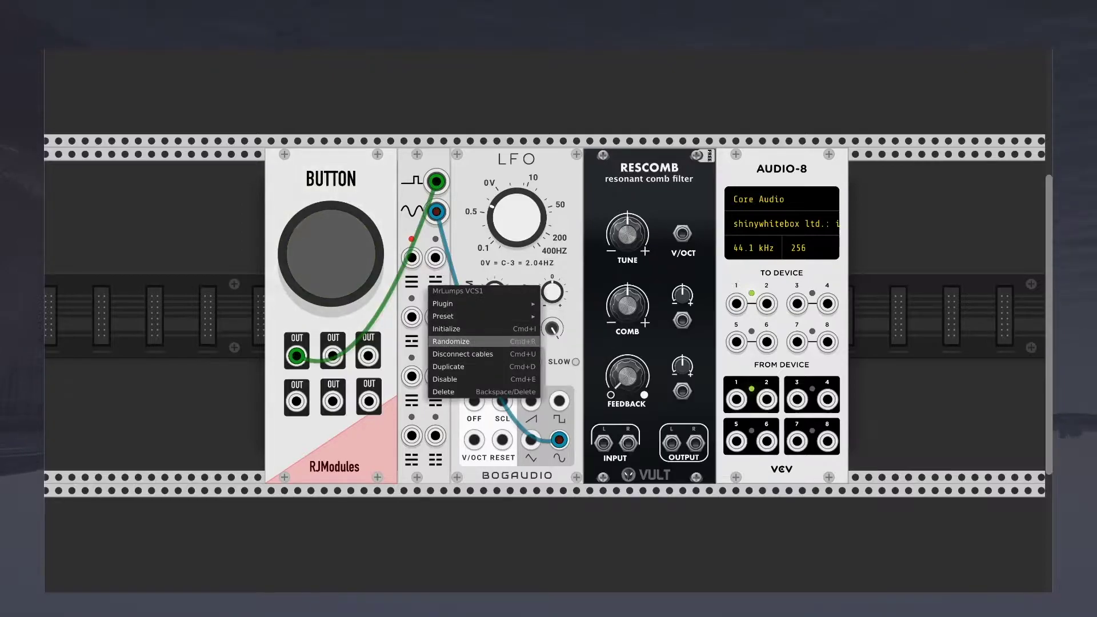
{"action": "left_click", "coordinate": [450, 342]}
Step: Connect VCS1 to Audio-8 inputs 1 and 2, trying its second-row outputs before settling the cables on its two first-row outputs
{"action": "left_click_drag", "start_coordinate": [436, 257], "coordinate": [736, 303]}
{"action": "left_click_drag", "start_coordinate": [435, 257], "coordinate": [767, 303]}
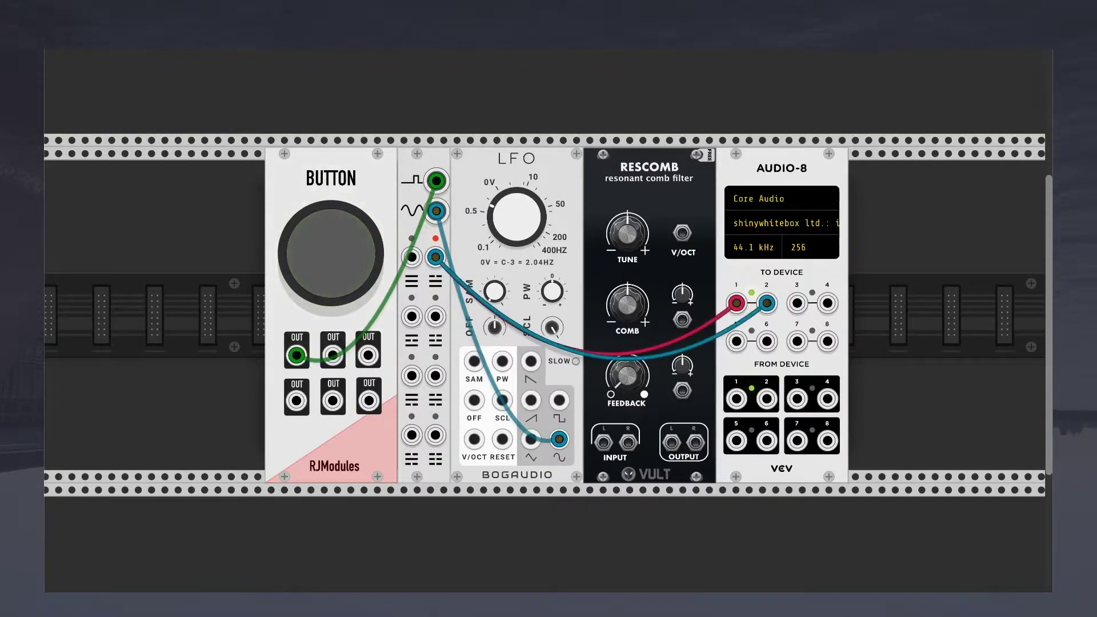
{"action": "left_click_drag", "start_coordinate": [436, 257], "coordinate": [436, 316]}
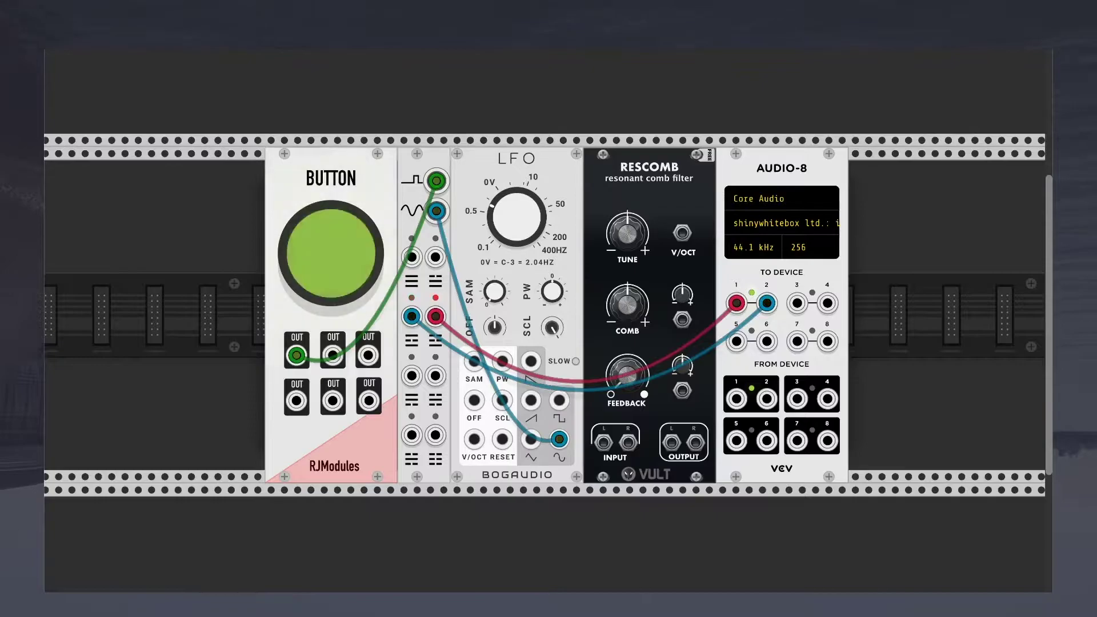
{"action": "left_click_drag", "start_coordinate": [411, 316], "coordinate": [411, 256]}
{"action": "left_click_drag", "start_coordinate": [435, 316], "coordinate": [436, 257]}
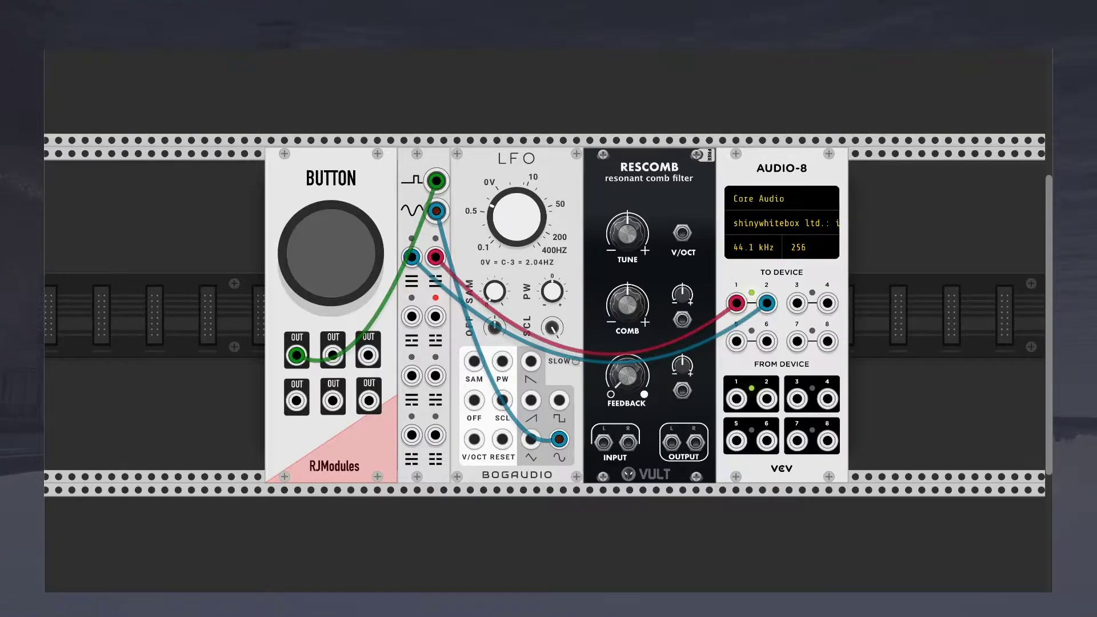
Step: Remove the trigger cable and both output cables from VCS1, keeping its signal input connected
{"action": "scroll", "coordinate": [548, 320], "scroll_direction": "down", "scroll_amount": 2}
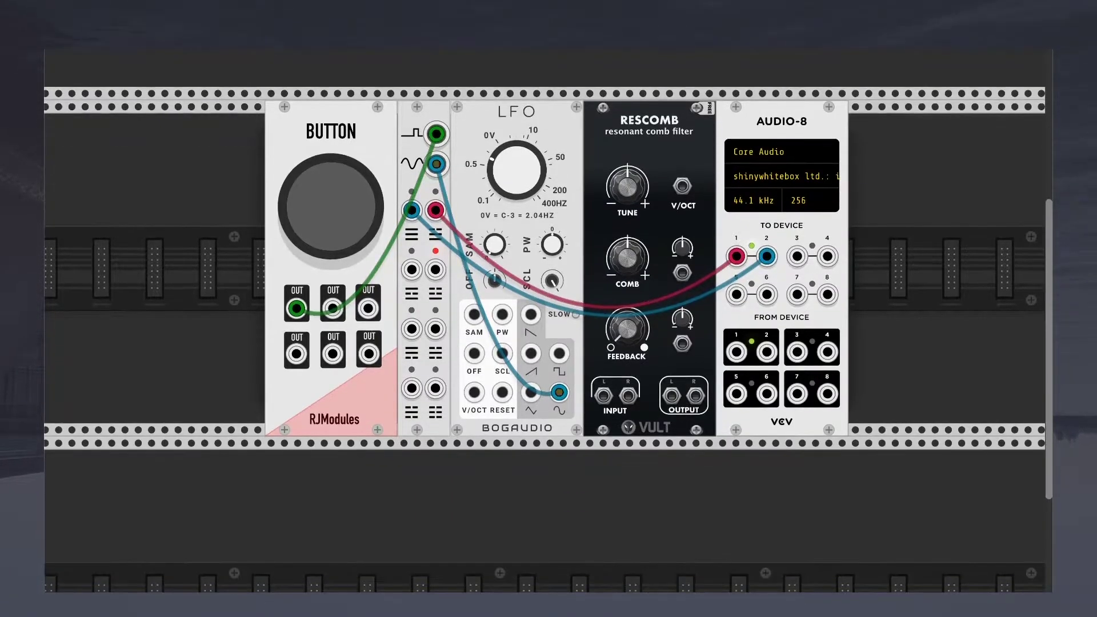
{"action": "right_click", "coordinate": [436, 135]}
{"action": "right_click", "coordinate": [436, 210]}
{"action": "right_click", "coordinate": [411, 210]}
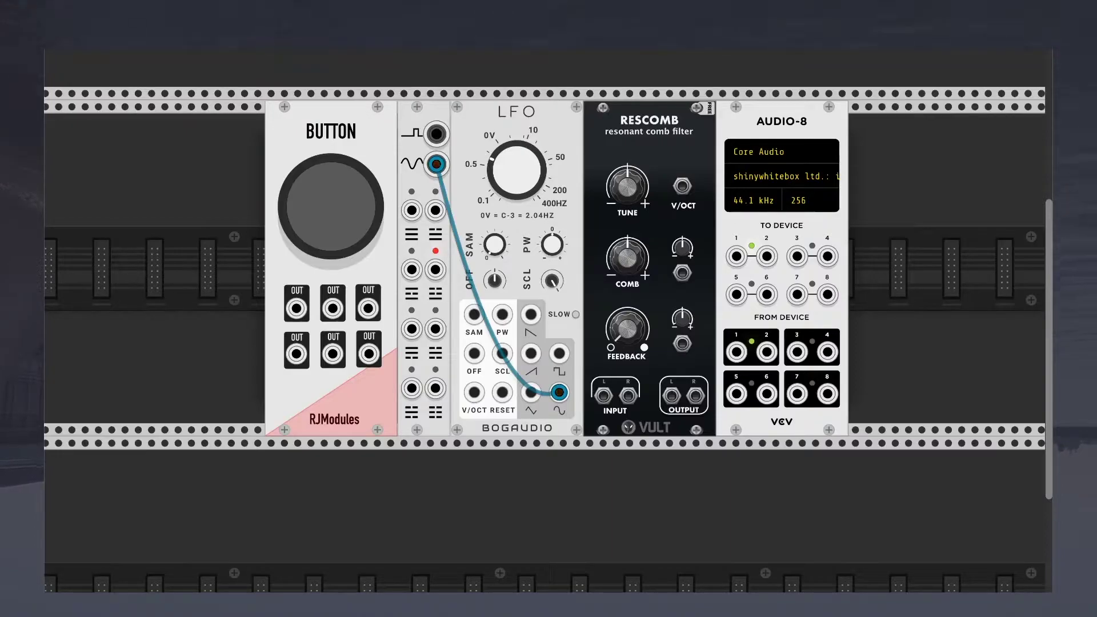
Step: Delete the LFO module and undo the deletion
{"action": "key", "text": "BackSpace"}
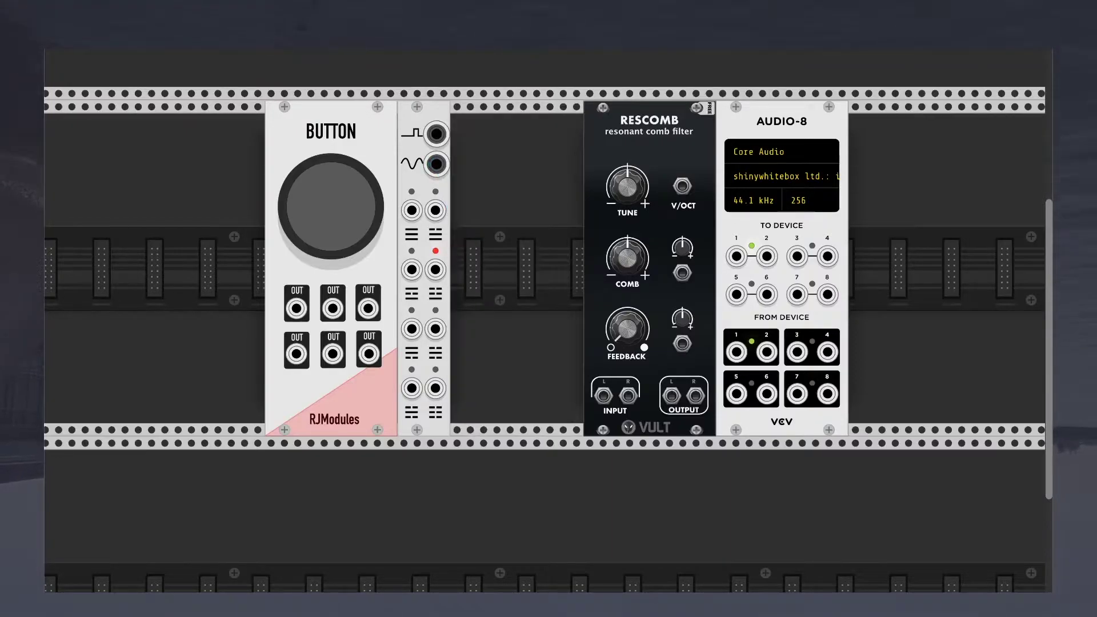
{"action": "key", "text": "ctrl+z"}
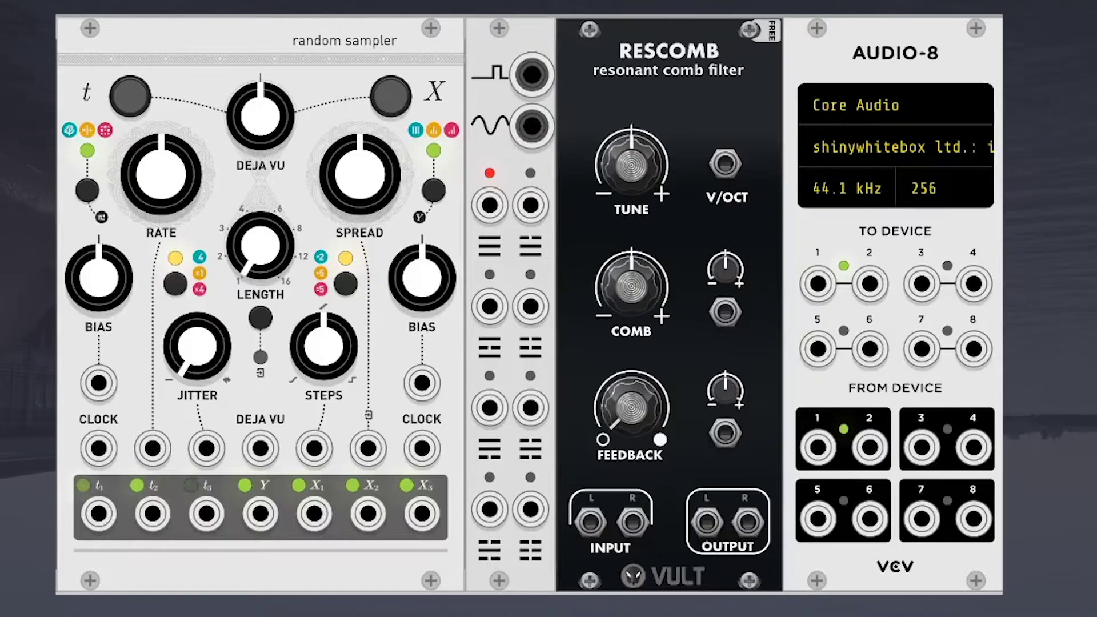
Step: Patch the random sampler's t2 output into the VCS1 trigger input and its X2 output into the VCS1 signal input
{"action": "left_click_drag", "start_coordinate": [206, 513], "coordinate": [531, 74]}
{"action": "left_click_drag", "start_coordinate": [206, 514], "coordinate": [152, 513]}
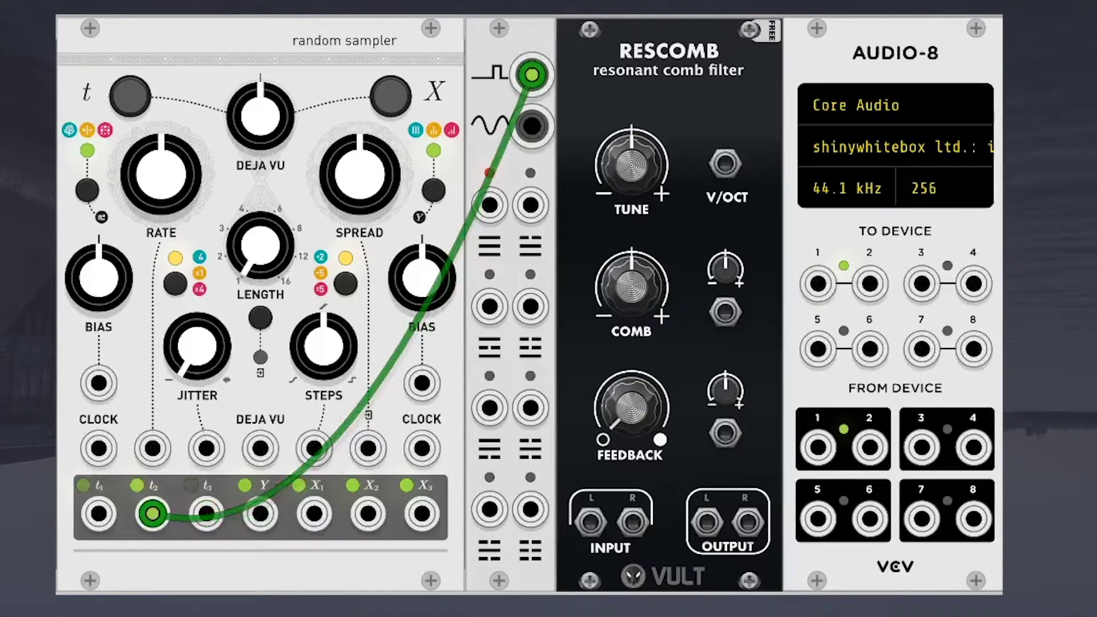
{"action": "left_click_drag", "start_coordinate": [531, 126], "coordinate": [368, 514]}
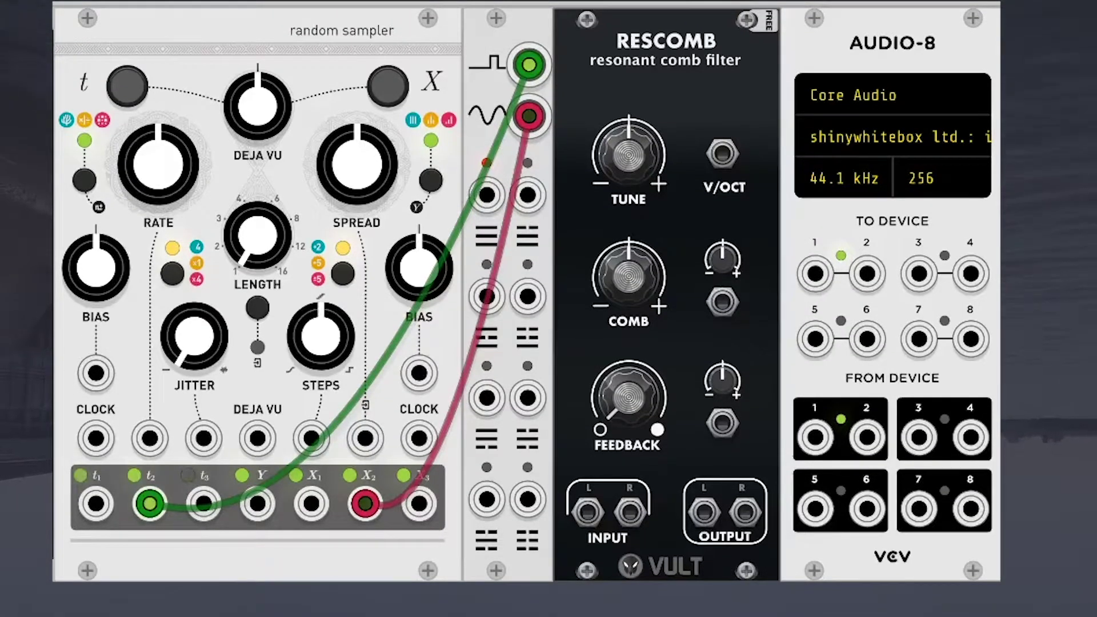
Step: Patch VCS1's first three outputs to Rescomb's V/OCT, COMB and FEEDBACK inputs, and Rescomb's L and R outputs to Audio-8 inputs 1 and 2
{"action": "left_click_drag", "start_coordinate": [486, 195], "coordinate": [722, 153]}
{"action": "left_click_drag", "start_coordinate": [527, 195], "coordinate": [723, 302]}
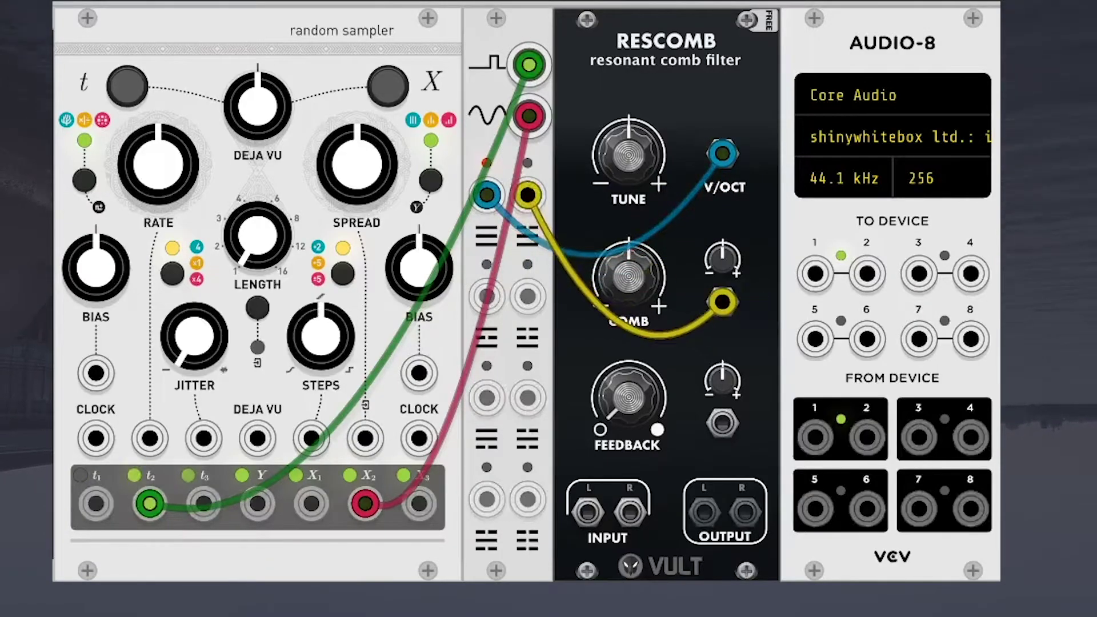
{"action": "left_click_drag", "start_coordinate": [486, 296], "coordinate": [722, 423]}
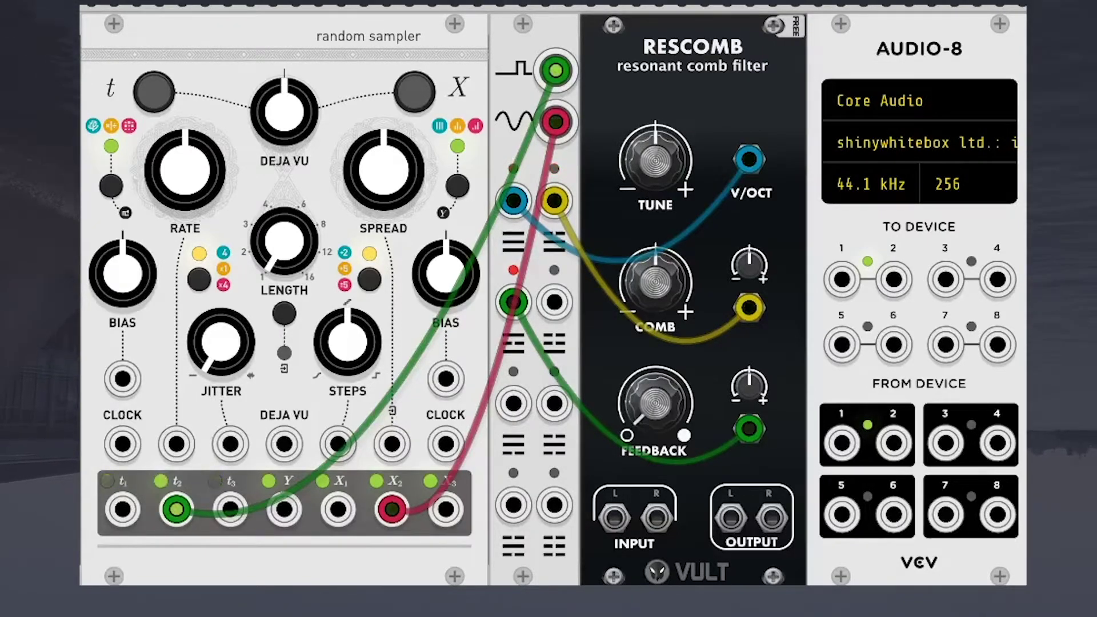
{"action": "left_click_drag", "start_coordinate": [731, 518], "coordinate": [841, 280]}
{"action": "left_click_drag", "start_coordinate": [772, 518], "coordinate": [894, 280]}
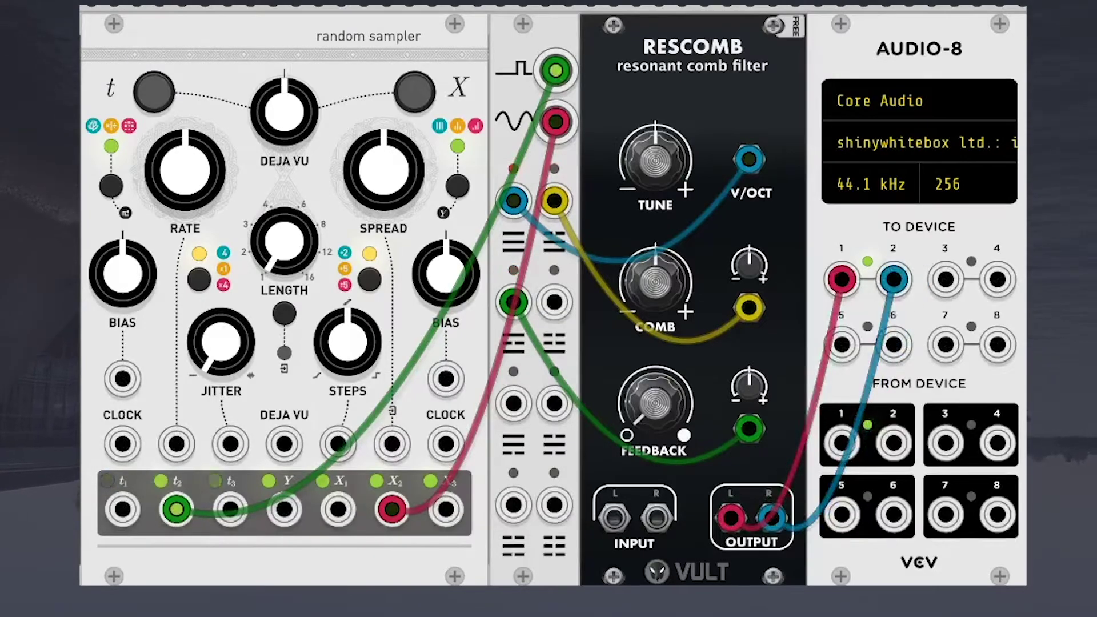
Step: Raise Rescomb's COMB knob and the COMB and FEEDBACK modulation amounts, and leave the main FEEDBACK knob at minimum
{"action": "left_click_drag", "start_coordinate": [655, 404], "coordinate": [656, 308]}
{"action": "left_click_drag", "start_coordinate": [656, 374], "coordinate": [656, 352]}
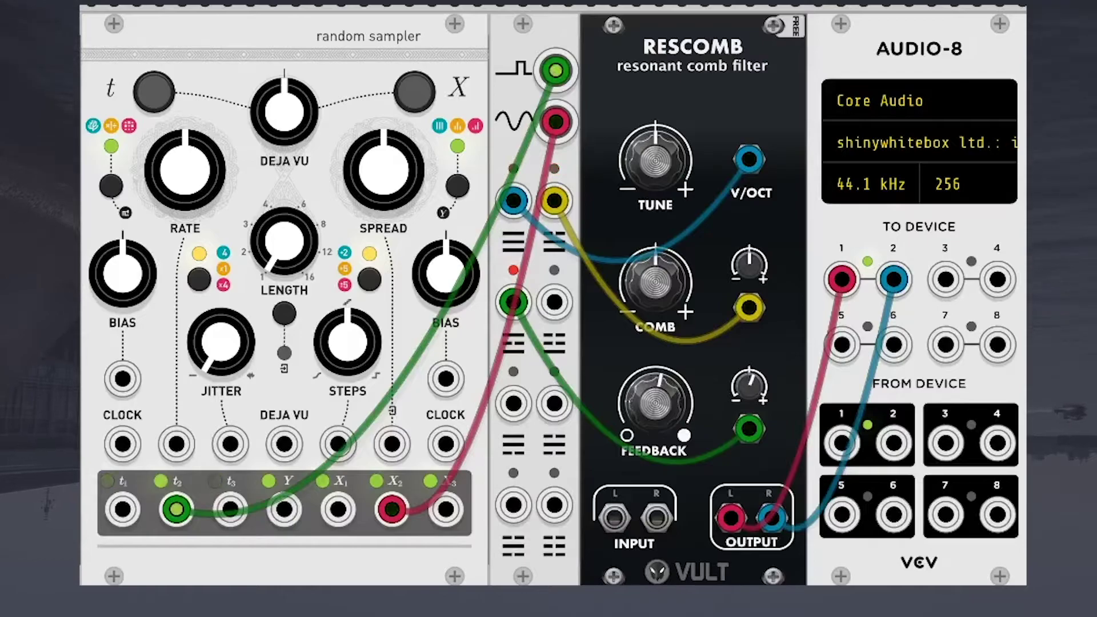
{"action": "left_click_drag", "start_coordinate": [749, 265], "coordinate": [749, 243]}
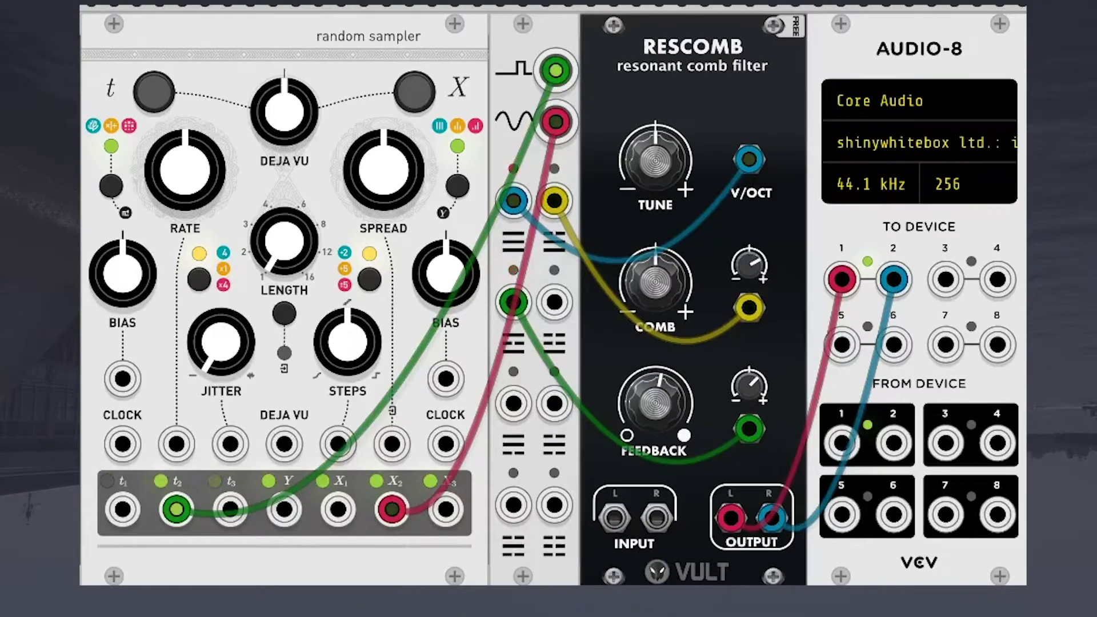
{"action": "mouse_move", "coordinate": [655, 282]}
{"action": "left_mouse_down"}
{"action": "mouse_move", "coordinate": [656, 228]}
{"action": "mouse_move", "coordinate": [655, 276]}
{"action": "left_mouse_up"}
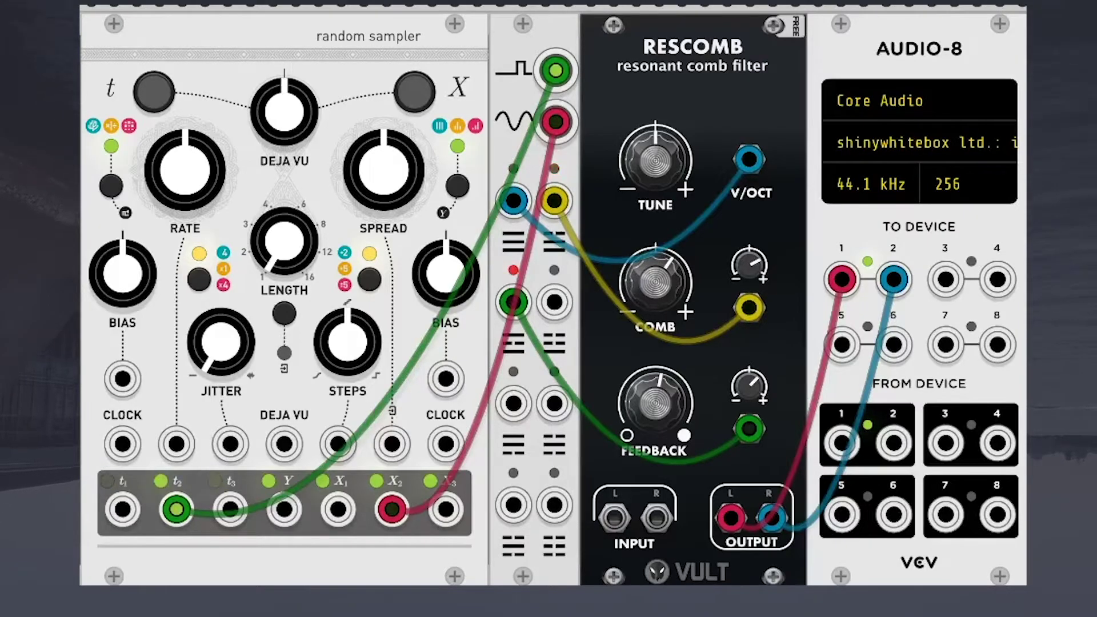
{"action": "mouse_move", "coordinate": [655, 402]}
{"action": "left_mouse_down"}
{"action": "mouse_move", "coordinate": [655, 388]}
{"action": "mouse_move", "coordinate": [656, 411]}
{"action": "left_mouse_up"}
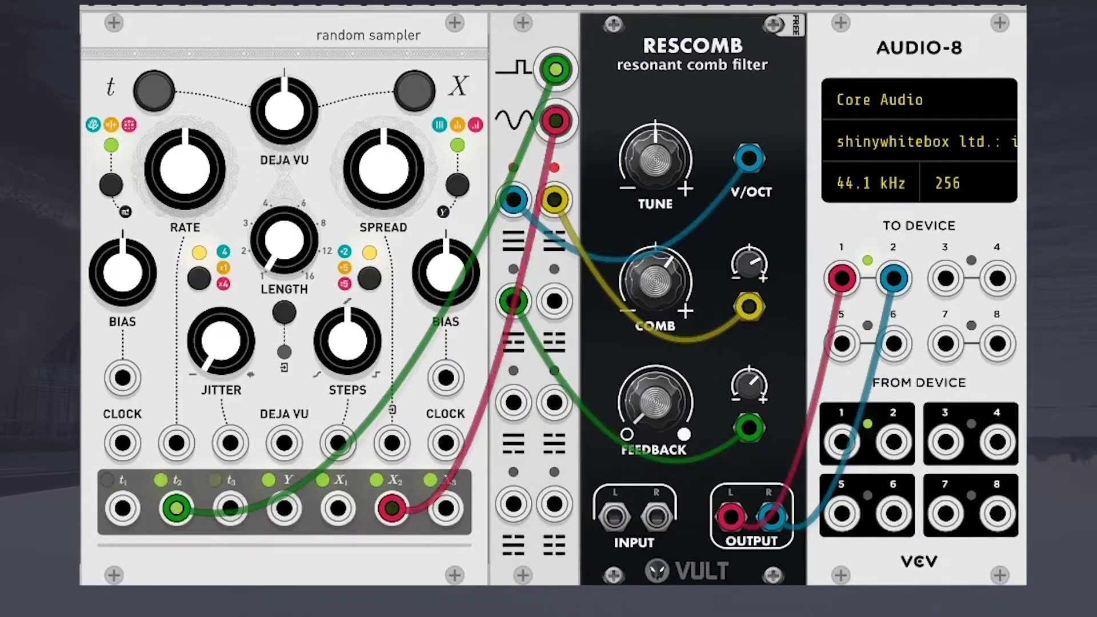
Step: Feed the VCS1 signal input from the random sampler's X1 output and patch X2 into Rescomb's L input
{"action": "left_click_drag", "start_coordinate": [392, 508], "coordinate": [614, 517]}
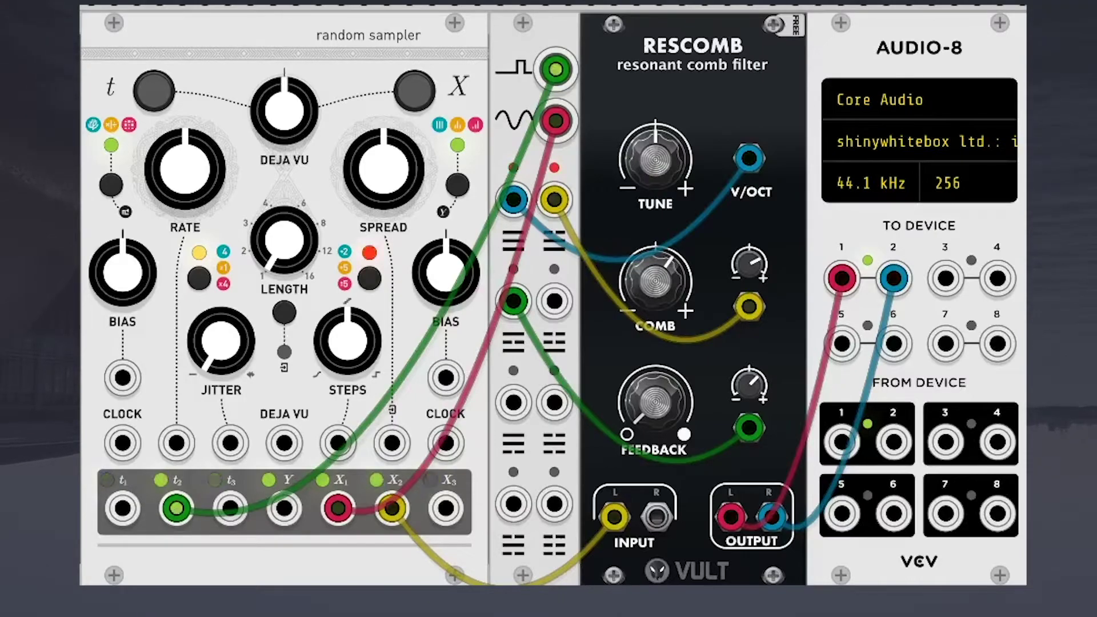
Step: Raise the random sampler's SPREAD knob and feed the VCS1 signal input from X2 instead of X1
{"action": "left_click_drag", "start_coordinate": [383, 169], "coordinate": [383, 74]}
{"action": "left_click_drag", "start_coordinate": [337, 508], "coordinate": [392, 508]}
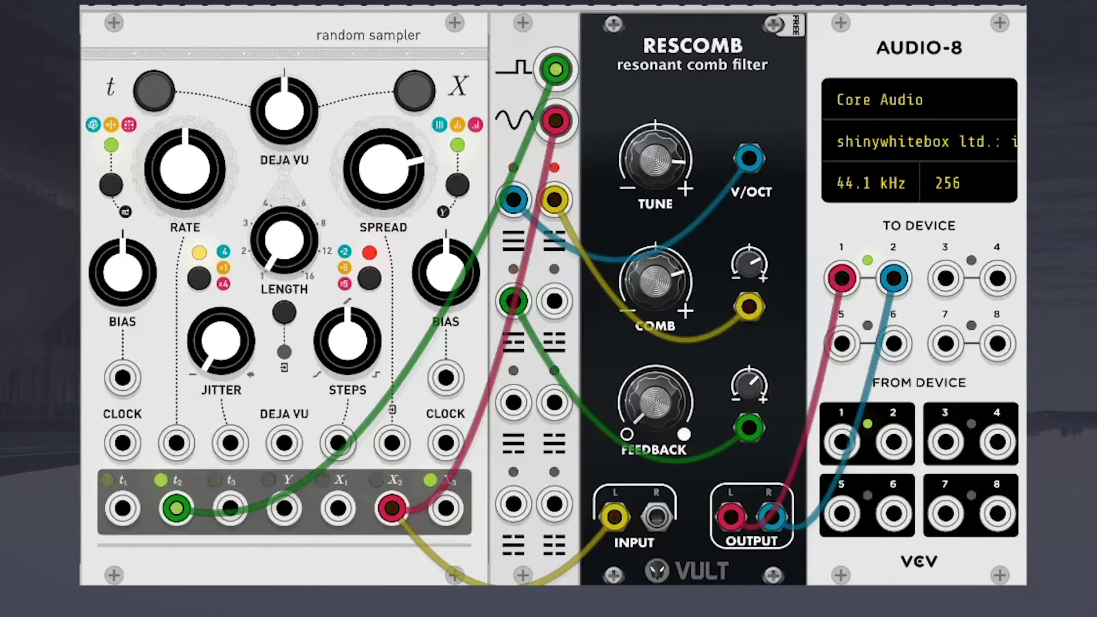
Step: Disconnect VCS1's signal and trigger inputs, and patch the random sampler's t2 output into Rescomb's L input and X2 into V/OCT
{"action": "left_click_drag", "start_coordinate": [554, 121], "coordinate": [343, 160]}
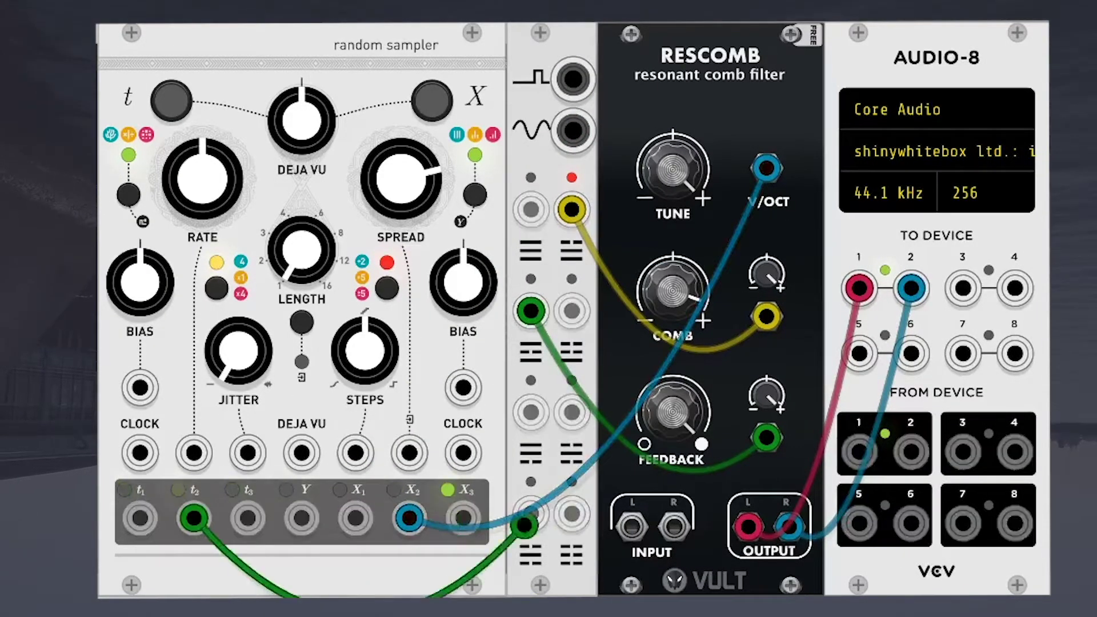
{"action": "left_click_drag", "start_coordinate": [524, 525], "coordinate": [631, 526]}
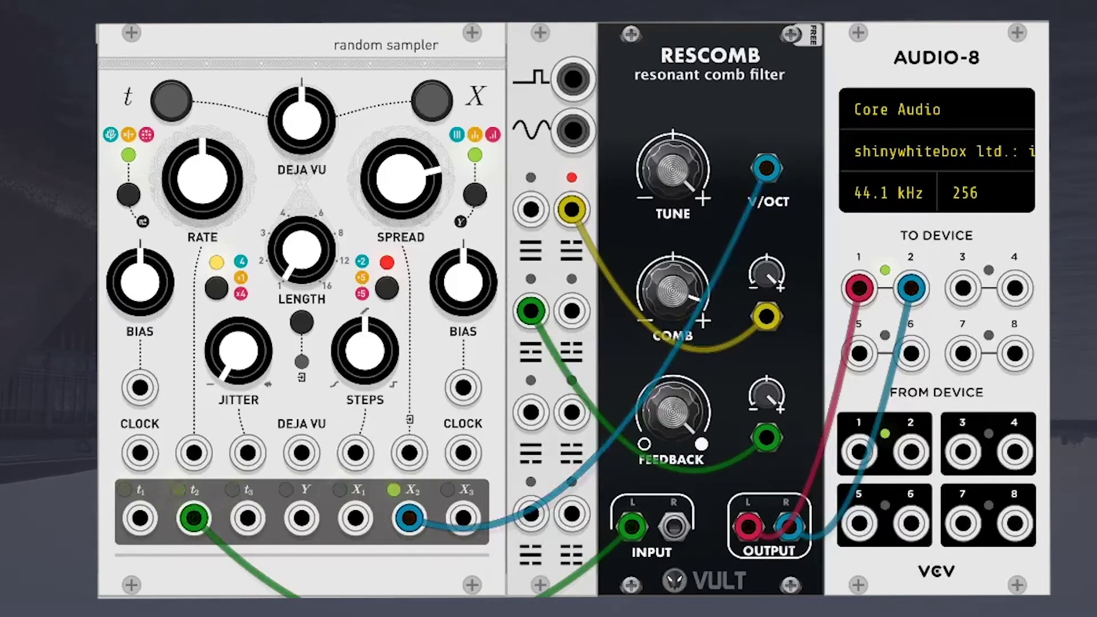
Step: Raise the random sampler's STEPS and RATE knobs, and patch its Y output into VCS1's signal input and t1 into the trigger input
{"action": "left_click_drag", "start_coordinate": [365, 350], "coordinate": [365, 226]}
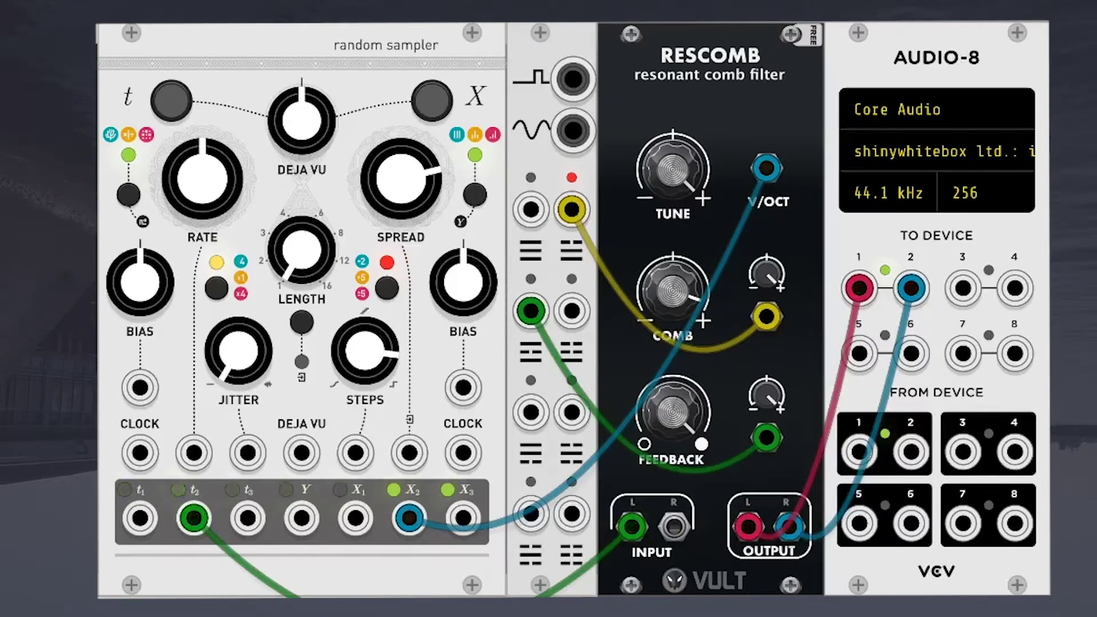
{"action": "left_click_drag", "start_coordinate": [202, 178], "coordinate": [203, 115]}
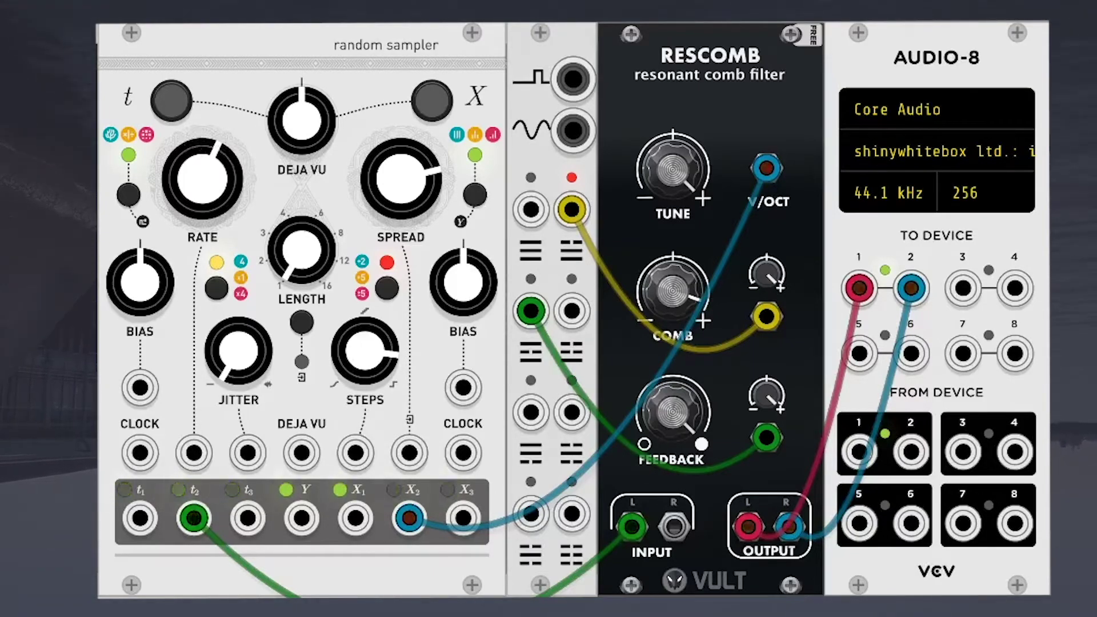
{"action": "left_click_drag", "start_coordinate": [302, 518], "coordinate": [573, 130]}
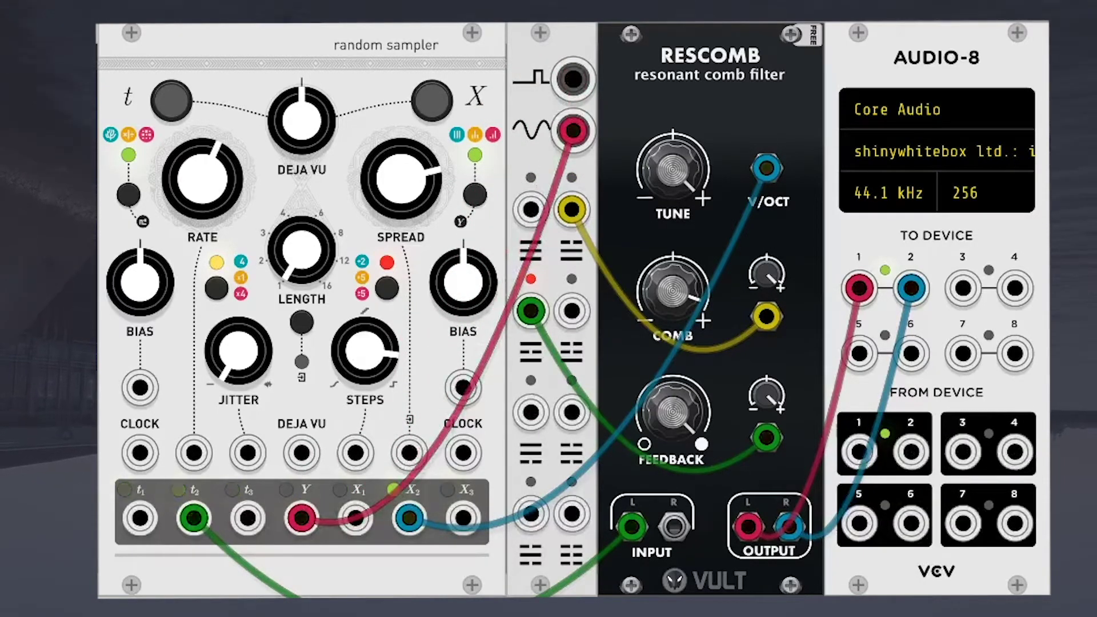
{"action": "left_click_drag", "start_coordinate": [573, 78], "coordinate": [140, 518]}
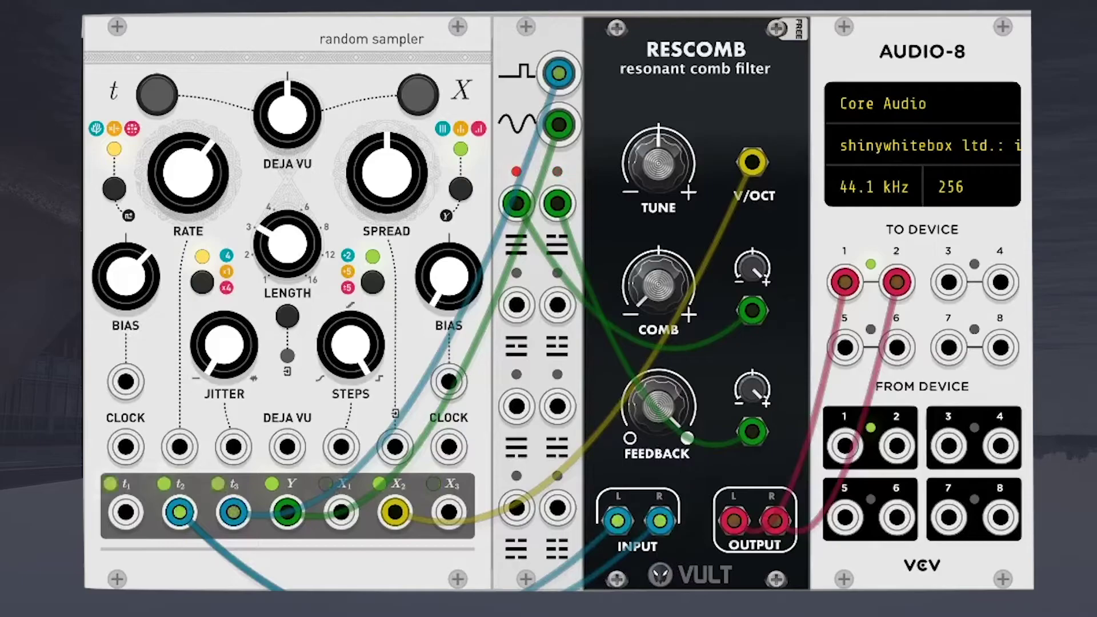
{"action": "right_click", "coordinate": [556, 38]}
{"action": "key", "text": "Escape"}
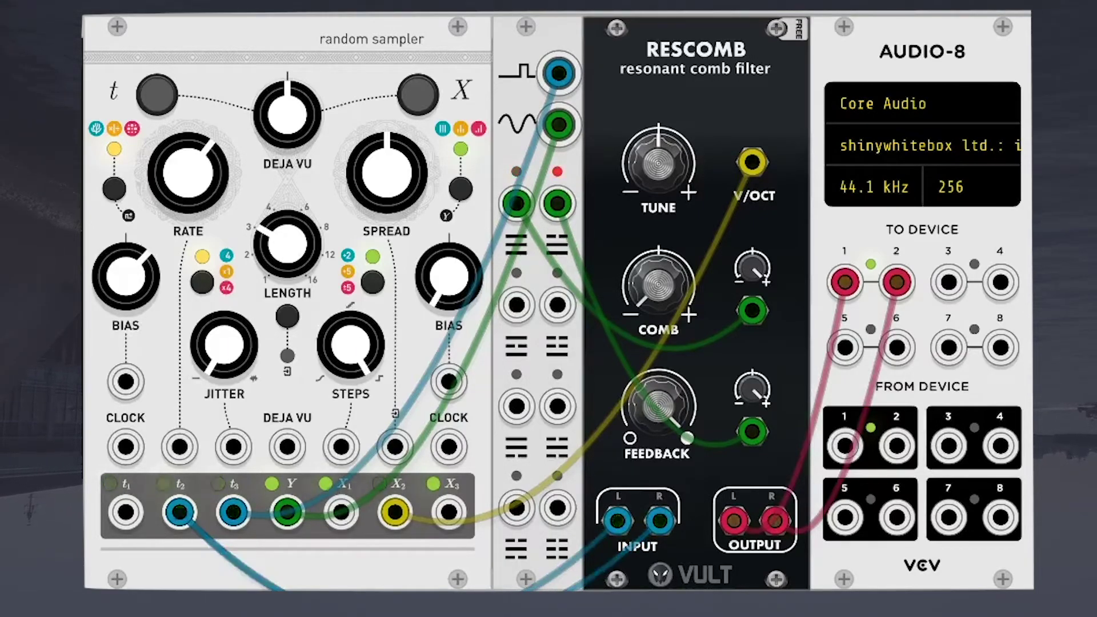
Step: Raise Rescomb's main COMB knob well above its midpoint and lower the random sampler's RATE knob below its midpoint
{"action": "left_click_drag", "start_coordinate": [658, 285], "coordinate": [659, 153]}
{"action": "left_click_drag", "start_coordinate": [658, 251], "coordinate": [658, 197]}
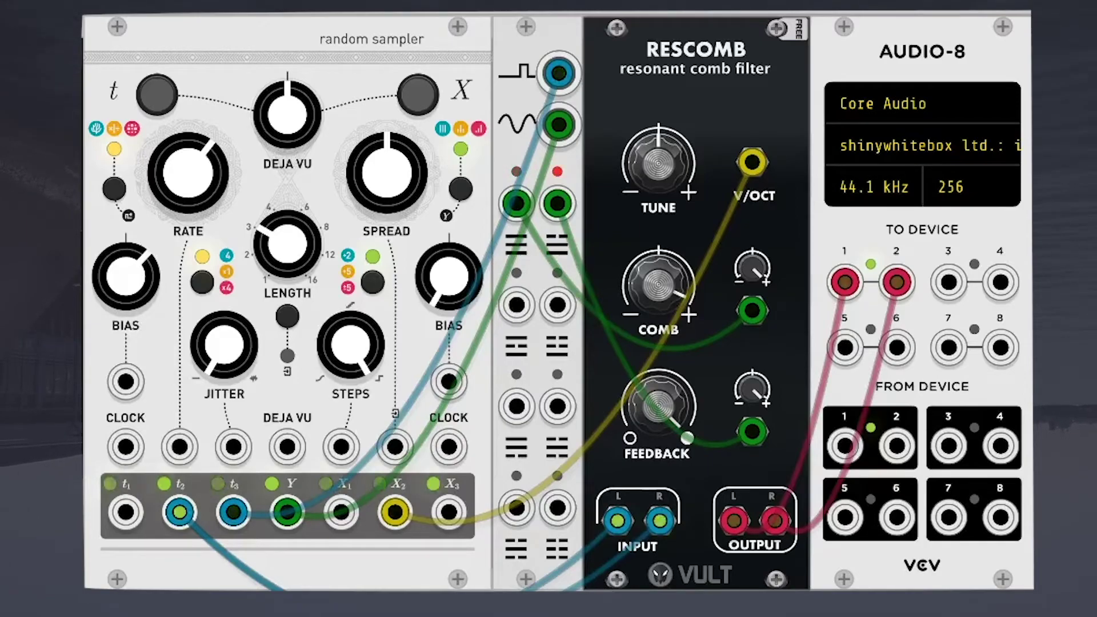
{"action": "left_click_drag", "start_coordinate": [188, 173], "coordinate": [188, 201]}
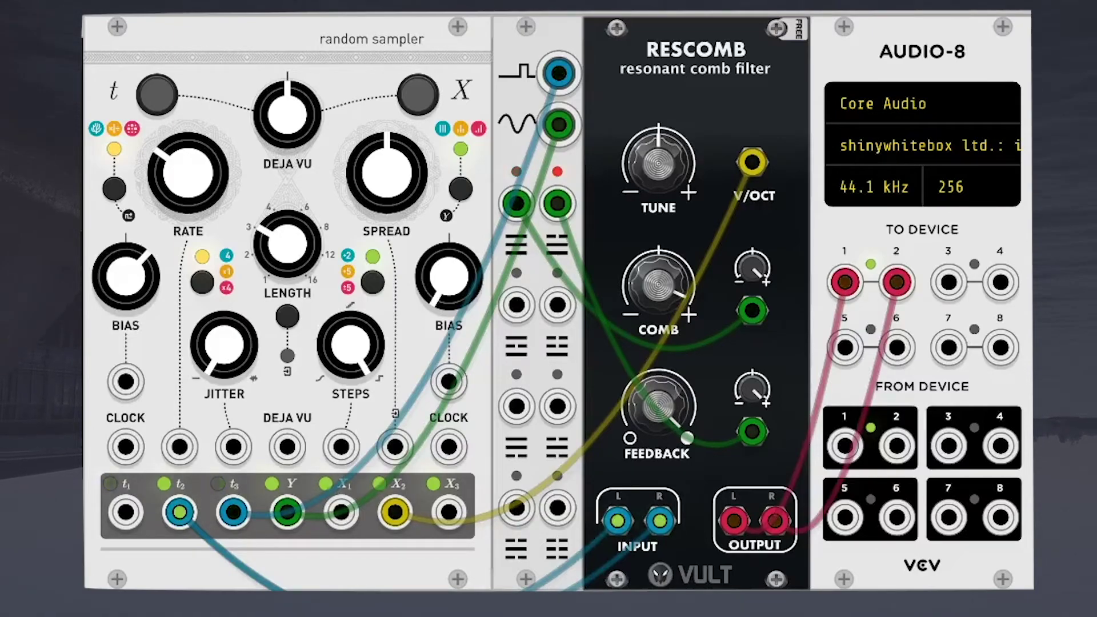
Step: Patch VCS1's third, fourth and fifth outputs to the random sampler's JITTER, RATE and STEPS modulation inputs, and raise the JITTER knob slightly
{"action": "left_click_drag", "start_coordinate": [516, 304], "coordinate": [233, 446]}
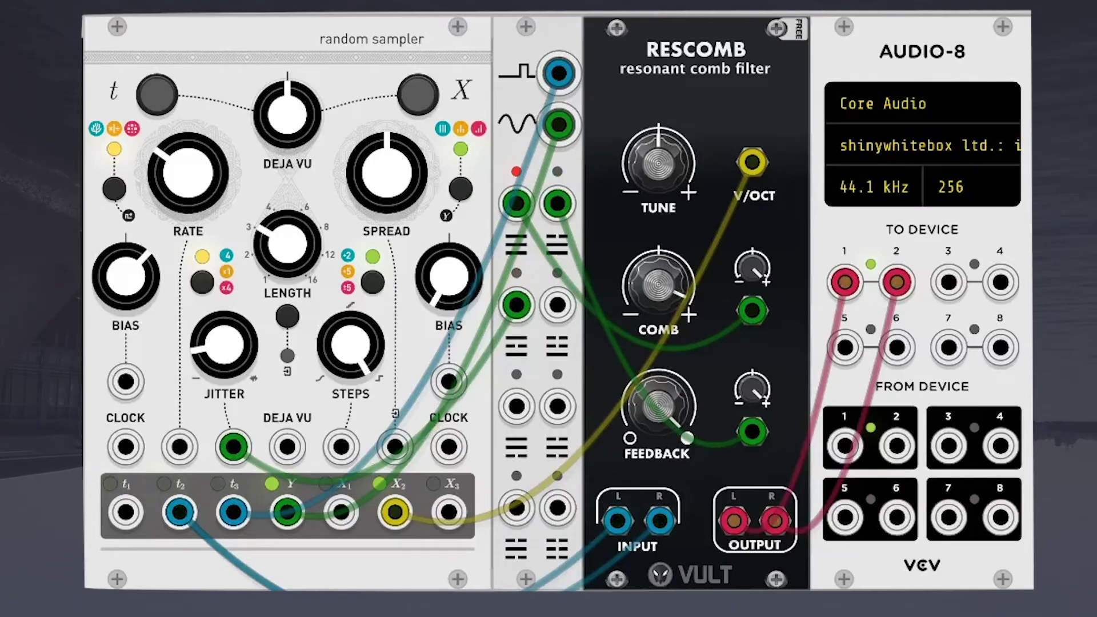
{"action": "mouse_move", "coordinate": [557, 304]}
{"action": "left_mouse_down"}
{"action": "mouse_move", "coordinate": [545, 323]}
{"action": "mouse_move", "coordinate": [555, 320]}
{"action": "left_mouse_up"}
{"action": "left_click_drag", "start_coordinate": [557, 304], "coordinate": [179, 446]}
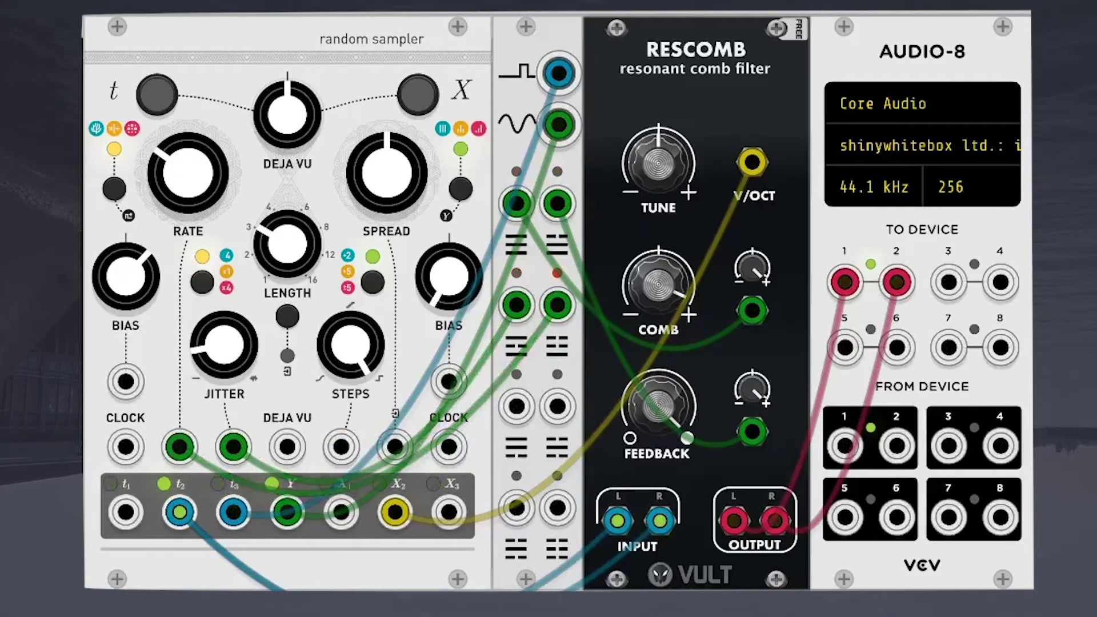
{"action": "mouse_move", "coordinate": [341, 447]}
{"action": "left_mouse_down"}
{"action": "mouse_move", "coordinate": [516, 406]}
{"action": "mouse_move", "coordinate": [395, 446]}
{"action": "mouse_move", "coordinate": [341, 446]}
{"action": "left_mouse_up"}
{"action": "right_click", "coordinate": [516, 406]}
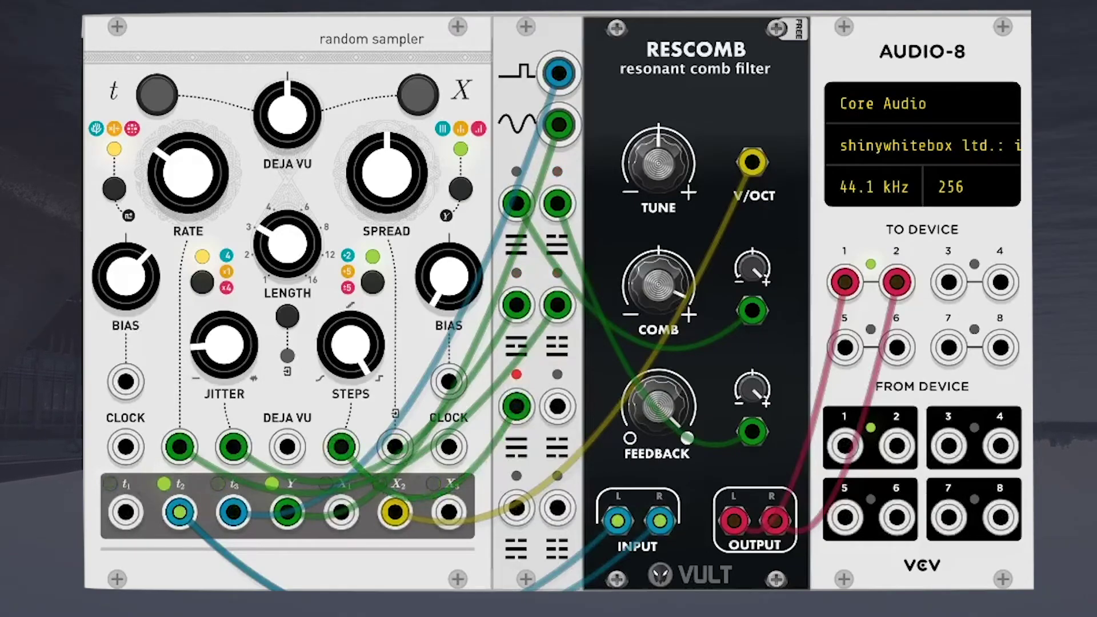
Step: Raise the random sampler's RATE knob slightly and lower Rescomb's main COMB knob to just above its minimum
{"action": "left_click_drag", "start_coordinate": [188, 173], "coordinate": [188, 166]}
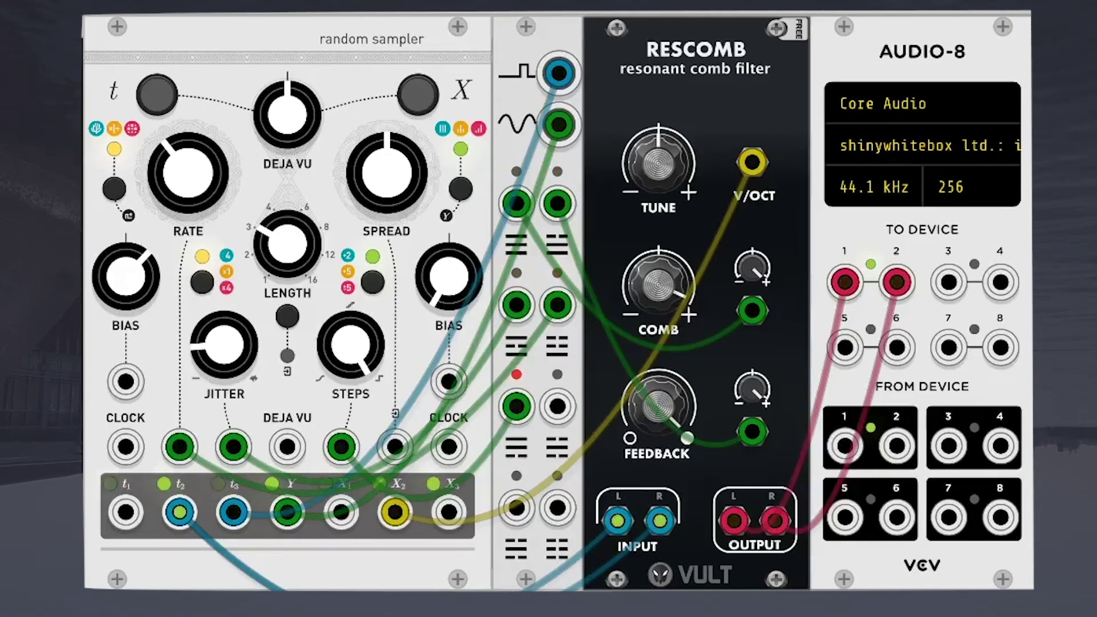
{"action": "left_click_drag", "start_coordinate": [659, 285], "coordinate": [658, 388]}
{"action": "left_click_drag", "start_coordinate": [659, 285], "coordinate": [658, 348]}
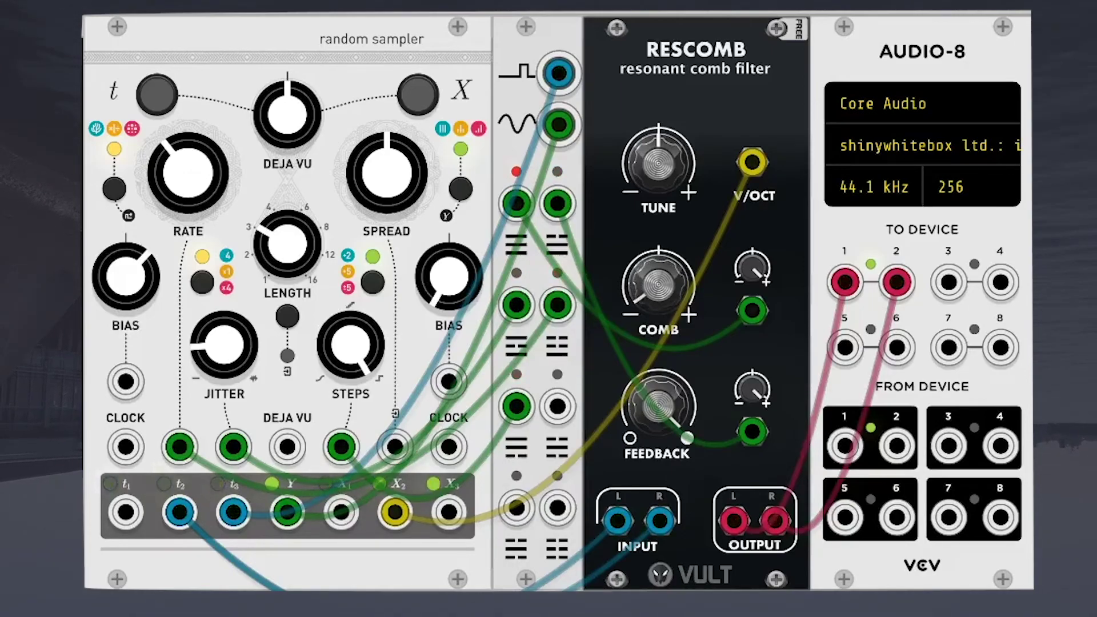